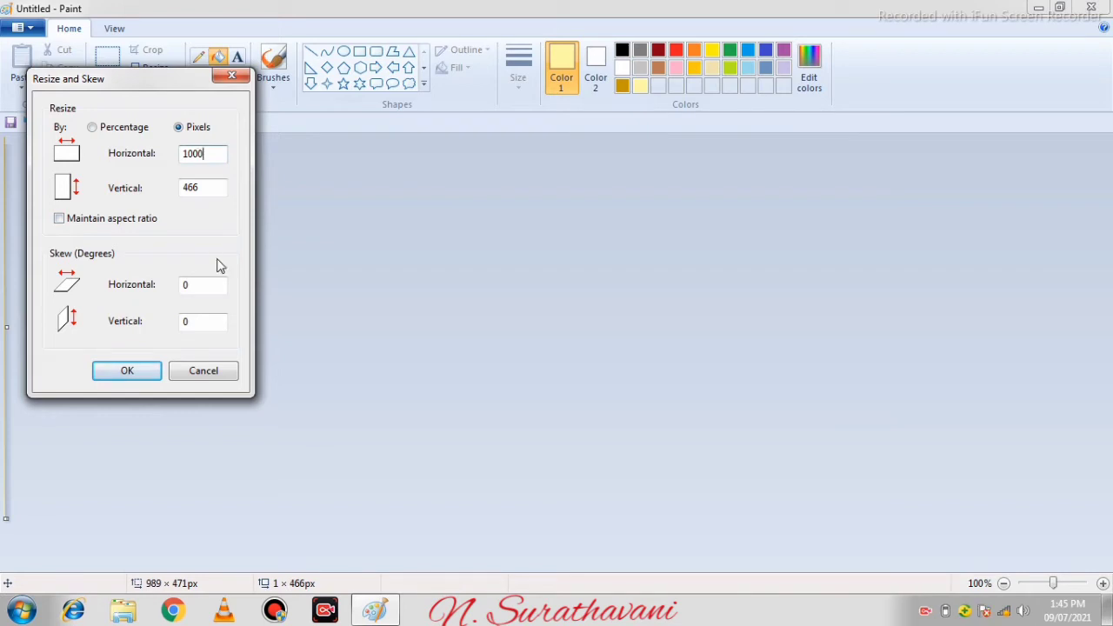
# Resize the gradient image to 1000 pixels horizontally and 466 pixels vertically
pyautogui.click(128, 370)
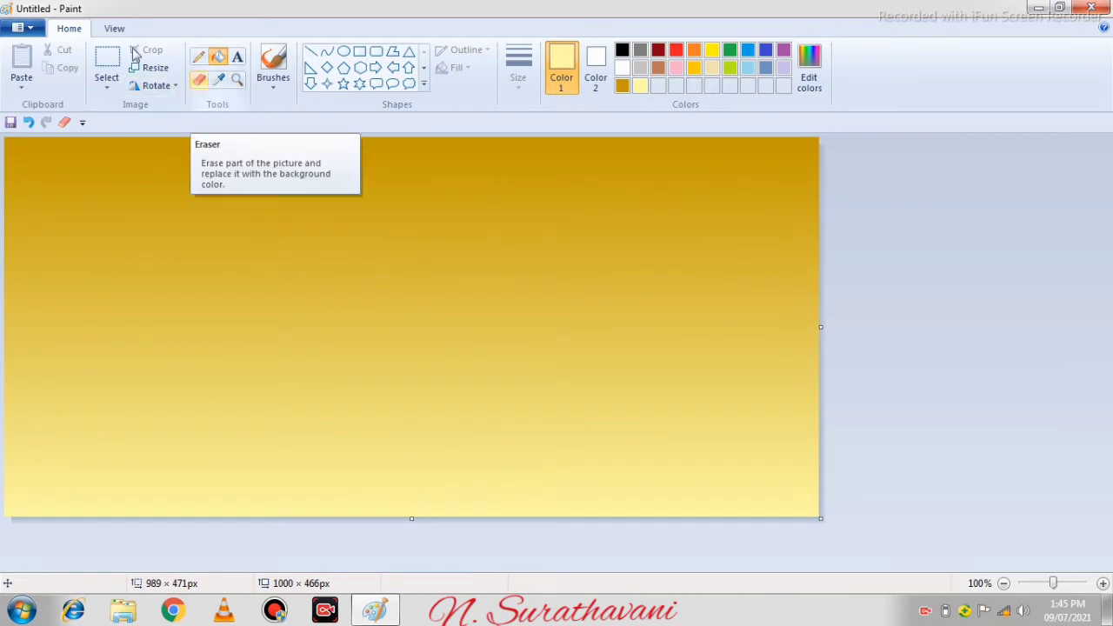
# Rotate the gradient's left section, about 582 × 465 pixels, 90° left and fit it against the canvas's left edge, about 530 pixels wide
pyautogui.click(106, 62)
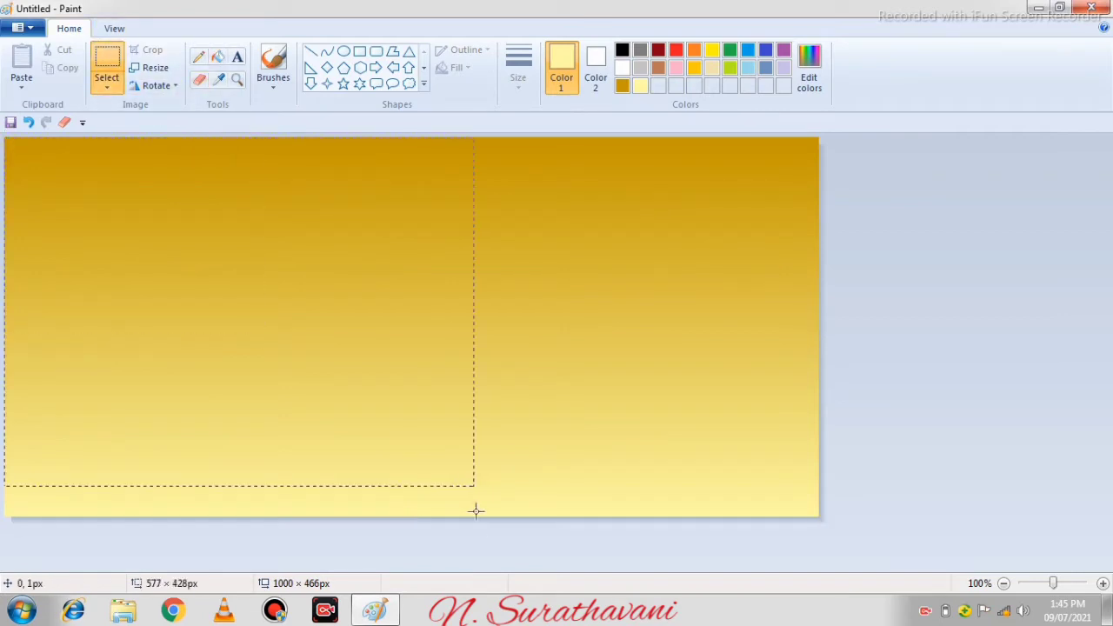
pyautogui.moveTo(475, 512); pyautogui.dragTo(477, 532)
pyautogui.click(161, 85)
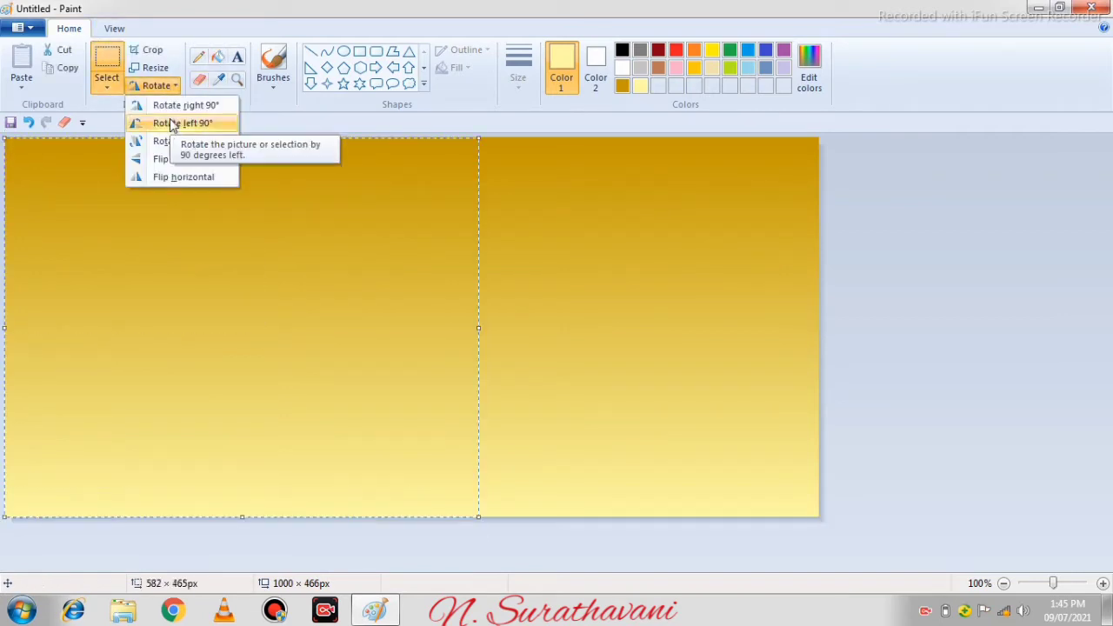
pyautogui.click(171, 126)
pyautogui.moveTo(206, 291); pyautogui.dragTo(162, 301)
pyautogui.moveTo(382, 336); pyautogui.dragTo(438, 351)
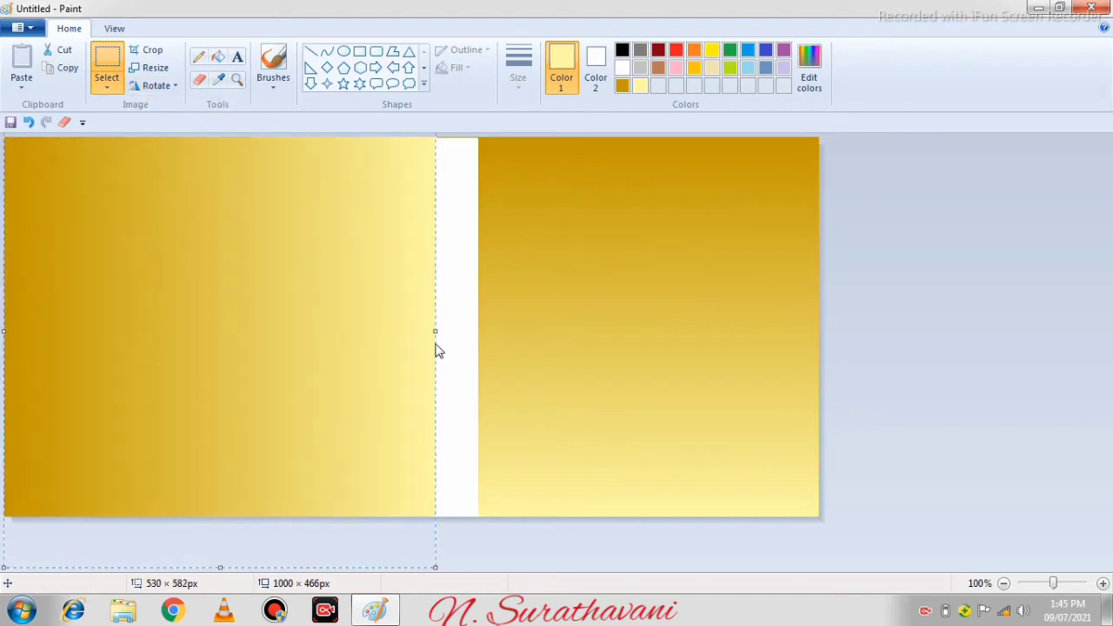
# Duplicate the rotated gradient section, flip the copy horizontally and place it against the original's light edge to mirror the gradient
pyautogui.click(67, 67)
pyautogui.click(20, 66)
pyautogui.click(169, 86)
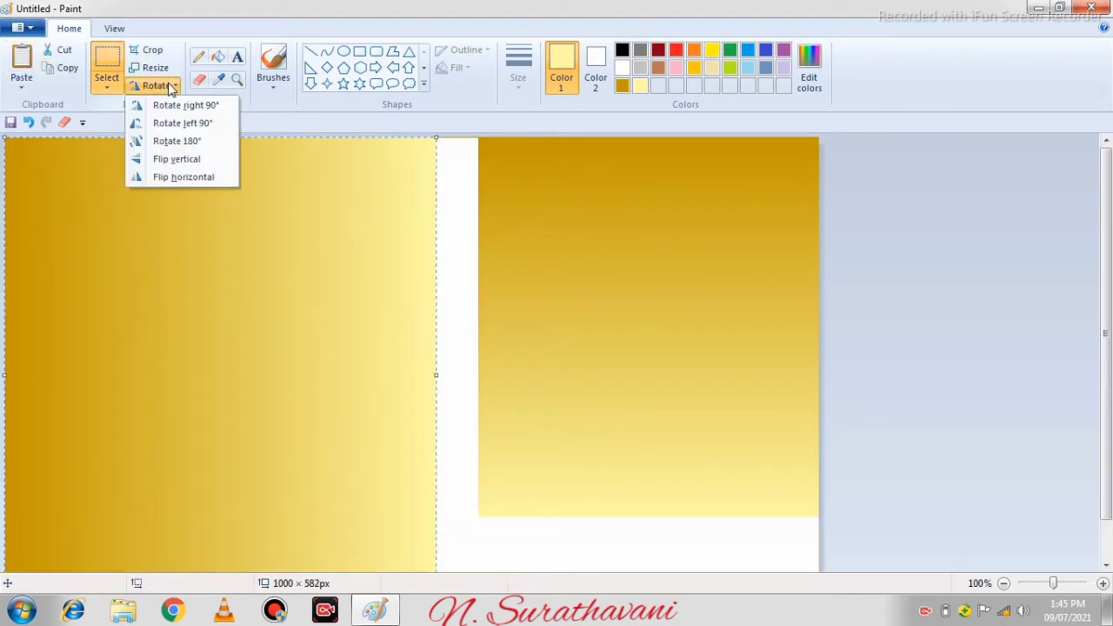
pyautogui.click(191, 177)
pyautogui.moveTo(171, 263); pyautogui.dragTo(596, 233)
# Deselect the mirrored copy and shorten the canvas to about 461 pixels high to trim the uneven lower part
pyautogui.moveTo(1106, 219); pyautogui.dragTo(1108, 290)
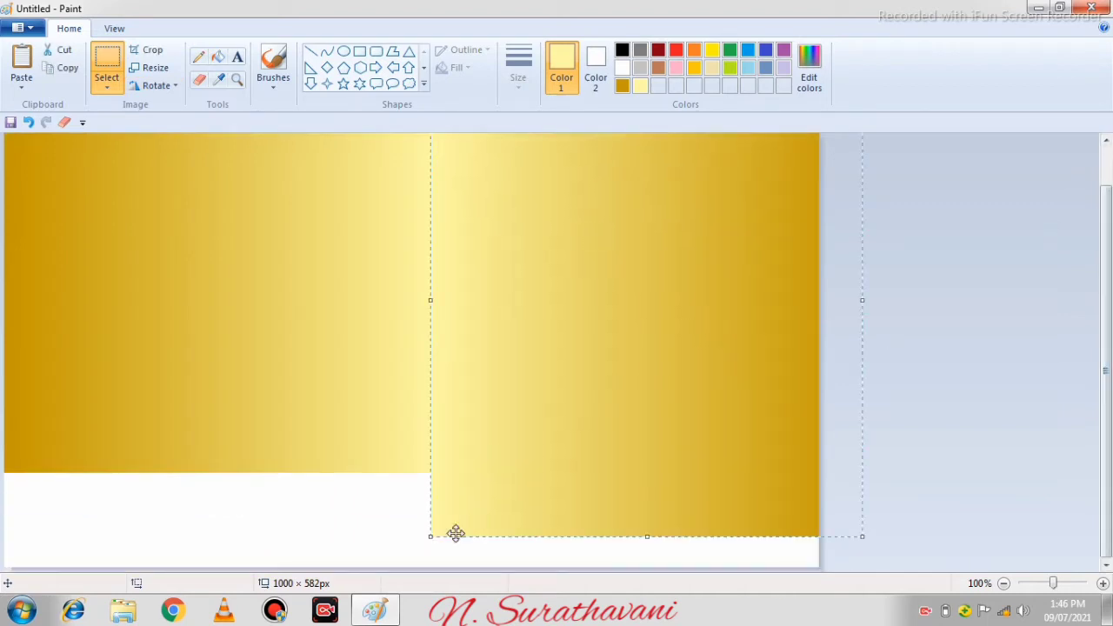
pyautogui.click(420, 549)
pyautogui.moveTo(416, 570); pyautogui.dragTo(418, 469)
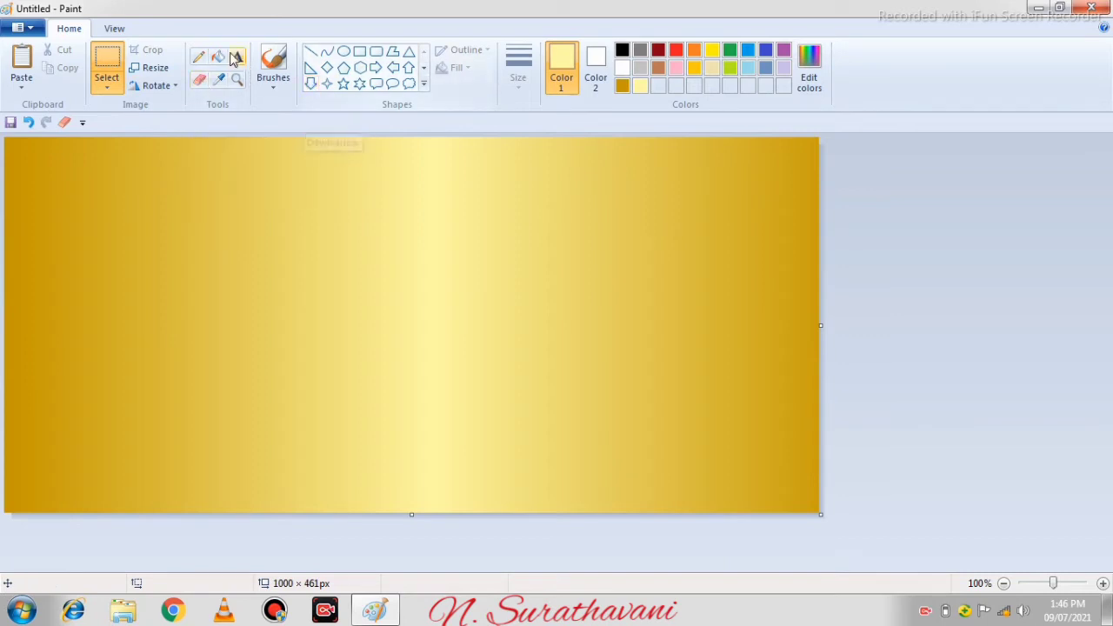
# Scribble wavy horizontal pencil lines across the lower half in the thinnest size, using a medium gold picked from the gradient
pyautogui.click(221, 82)
pyautogui.click(249, 204)
pyautogui.click(518, 69)
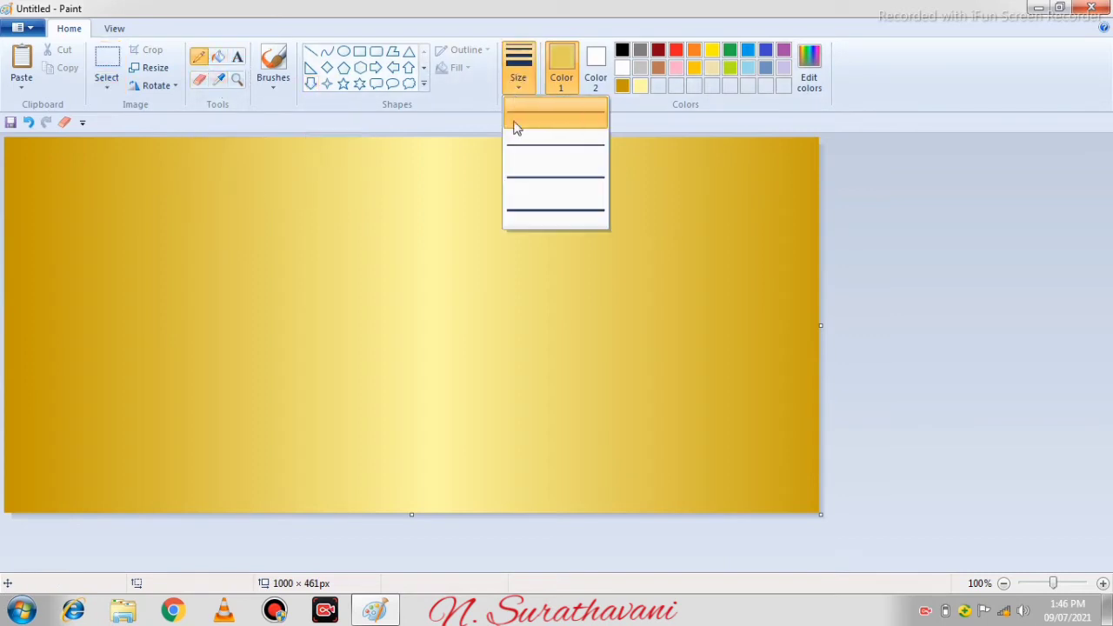
pyautogui.click(514, 126)
pyautogui.moveTo(312, 495)
pyautogui.mouseDown()
pyautogui.moveTo(528, 510)
pyautogui.moveTo(399, 457)
pyautogui.moveTo(127, 470)
pyautogui.moveTo(307, 483)
pyautogui.moveTo(240, 406)
pyautogui.moveTo(3, 421)
pyautogui.moveTo(56, 403)
pyautogui.moveTo(75, 452)
pyautogui.moveTo(70, 481)
pyautogui.moveTo(111, 339)
pyautogui.moveTo(660, 345)
pyautogui.moveTo(948, 328)
pyautogui.moveTo(795, 393)
pyautogui.moveTo(792, 474)
pyautogui.moveTo(748, 391)
pyautogui.moveTo(265, 364)
pyautogui.moveTo(361, 376)
pyautogui.moveTo(384, 355)
pyautogui.moveTo(331, 350)
pyautogui.moveTo(696, 391)
pyautogui.moveTo(282, 450)
pyautogui.moveTo(368, 388)
pyautogui.moveTo(714, 502)
pyautogui.moveTo(718, 470)
pyautogui.moveTo(692, 437)
pyautogui.moveTo(704, 380)
pyautogui.moveTo(501, 375)
pyautogui.moveTo(625, 298)
pyautogui.moveTo(773, 404)
pyautogui.mouseUp()
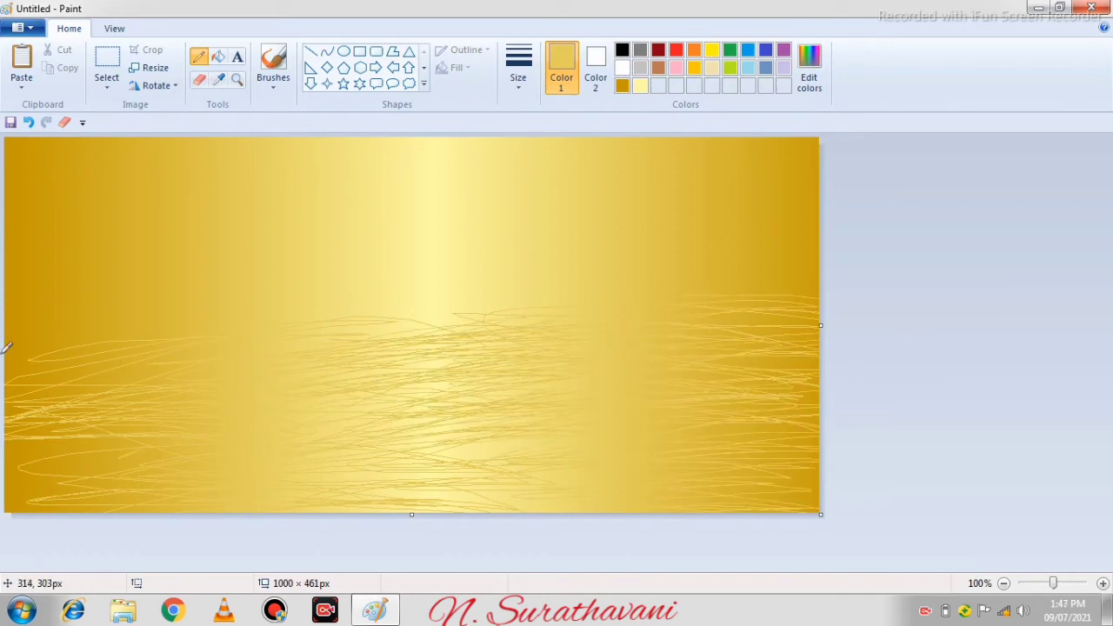
pyautogui.moveTo(6, 346)
pyautogui.mouseDown()
pyautogui.moveTo(293, 345)
pyautogui.moveTo(25, 385)
pyautogui.moveTo(116, 455)
pyautogui.moveTo(9, 495)
pyautogui.moveTo(29, 368)
pyautogui.moveTo(144, 325)
pyautogui.mouseUp()
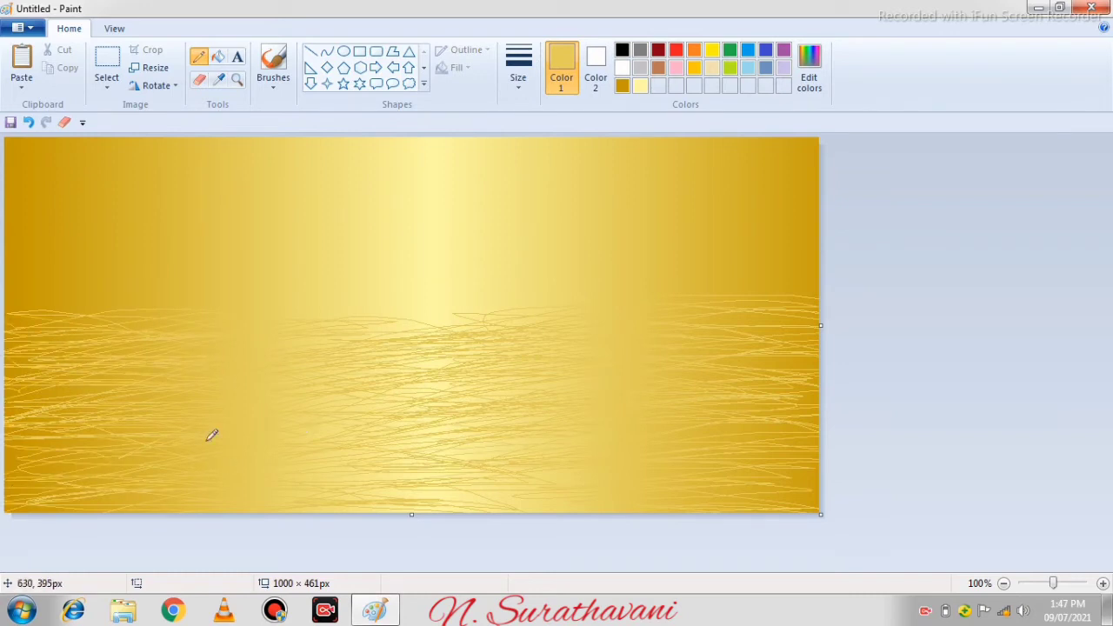
pyautogui.moveTo(211, 303)
pyautogui.mouseDown()
pyautogui.moveTo(718, 287)
pyautogui.moveTo(379, 323)
pyautogui.moveTo(85, 295)
pyautogui.mouseUp()
pyautogui.moveTo(564, 297)
pyautogui.mouseDown()
pyautogui.moveTo(699, 291)
pyautogui.moveTo(574, 327)
pyautogui.moveTo(133, 273)
pyautogui.moveTo(211, 289)
pyautogui.moveTo(136, 291)
pyautogui.mouseUp()
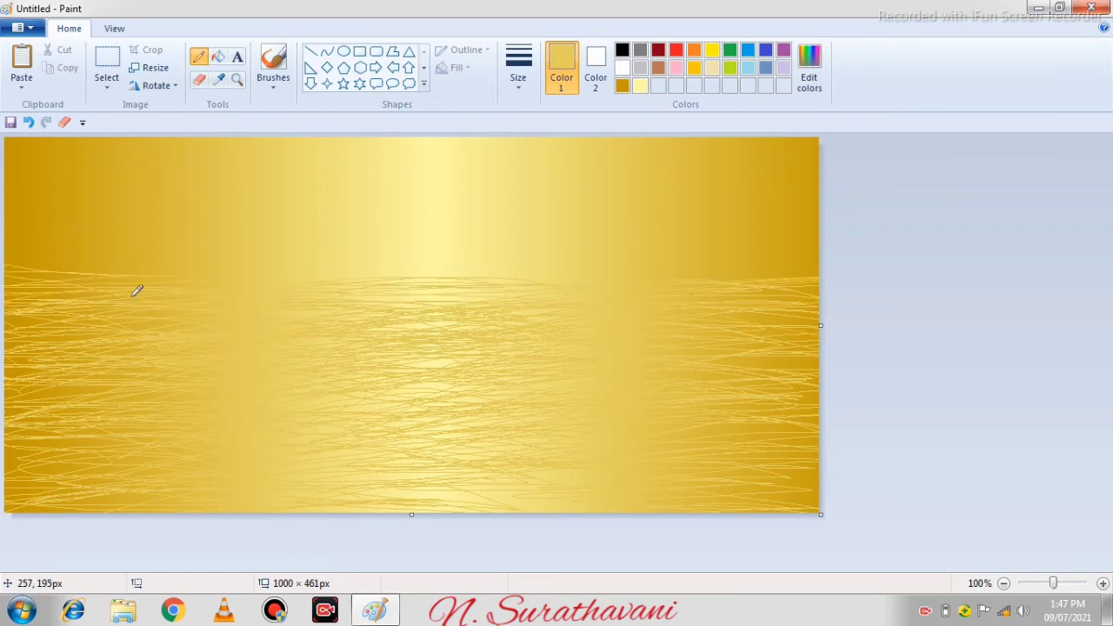
# Add wavy horizontal pencil lines across the water area in a darker gold picked from the gradient's left part
pyautogui.click(218, 79)
pyautogui.click(139, 194)
pyautogui.moveTo(212, 461)
pyautogui.mouseDown()
pyautogui.moveTo(296, 494)
pyautogui.moveTo(246, 473)
pyautogui.moveTo(363, 470)
pyautogui.moveTo(290, 386)
pyautogui.moveTo(313, 328)
pyautogui.moveTo(379, 352)
pyautogui.moveTo(366, 356)
pyautogui.moveTo(679, 326)
pyautogui.moveTo(704, 385)
pyautogui.mouseUp()
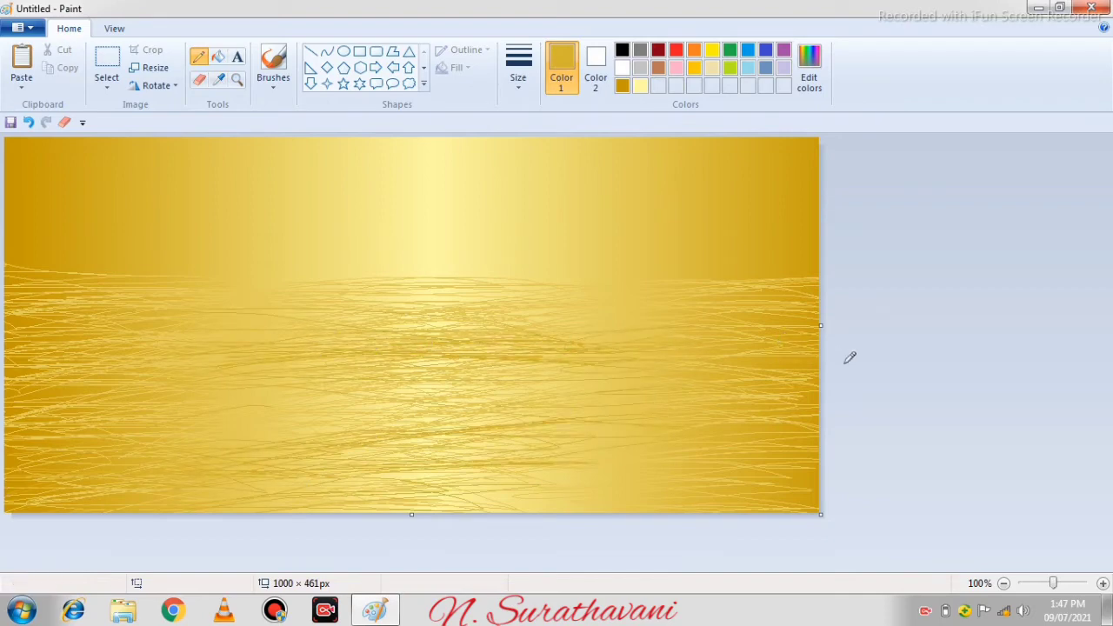
pyautogui.moveTo(816, 323)
pyautogui.mouseDown()
pyautogui.moveTo(203, 415)
pyautogui.moveTo(211, 397)
pyautogui.moveTo(68, 354)
pyautogui.mouseUp()
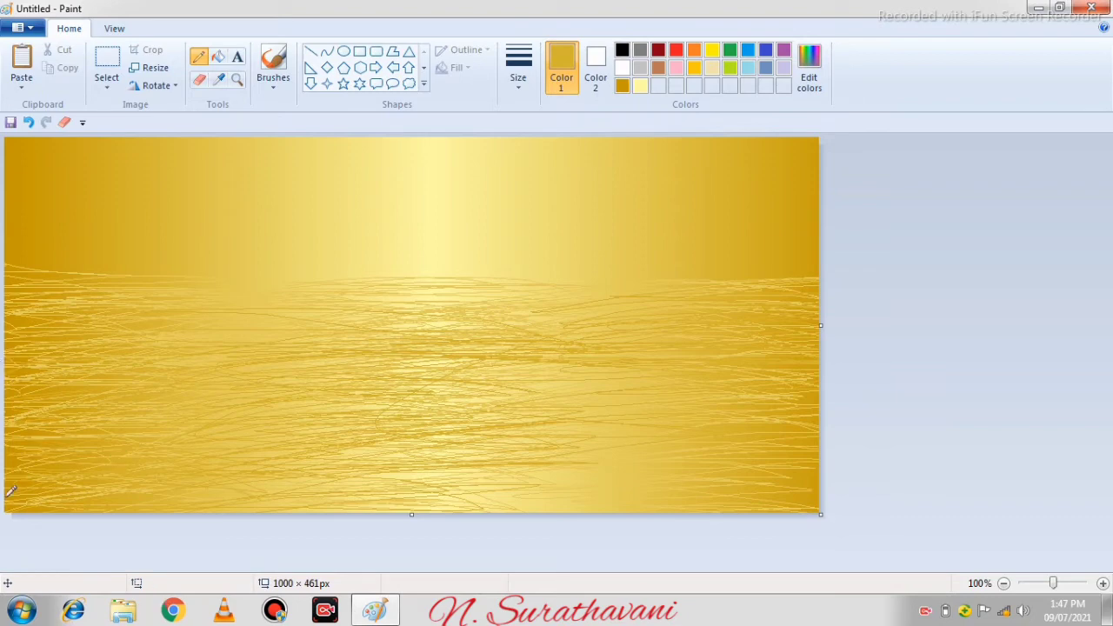
pyautogui.moveTo(162, 498)
pyautogui.mouseDown()
pyautogui.moveTo(601, 502)
pyautogui.moveTo(485, 439)
pyautogui.moveTo(634, 428)
pyautogui.moveTo(610, 368)
pyautogui.moveTo(511, 423)
pyautogui.moveTo(540, 403)
pyautogui.moveTo(487, 385)
pyautogui.moveTo(480, 334)
pyautogui.mouseUp()
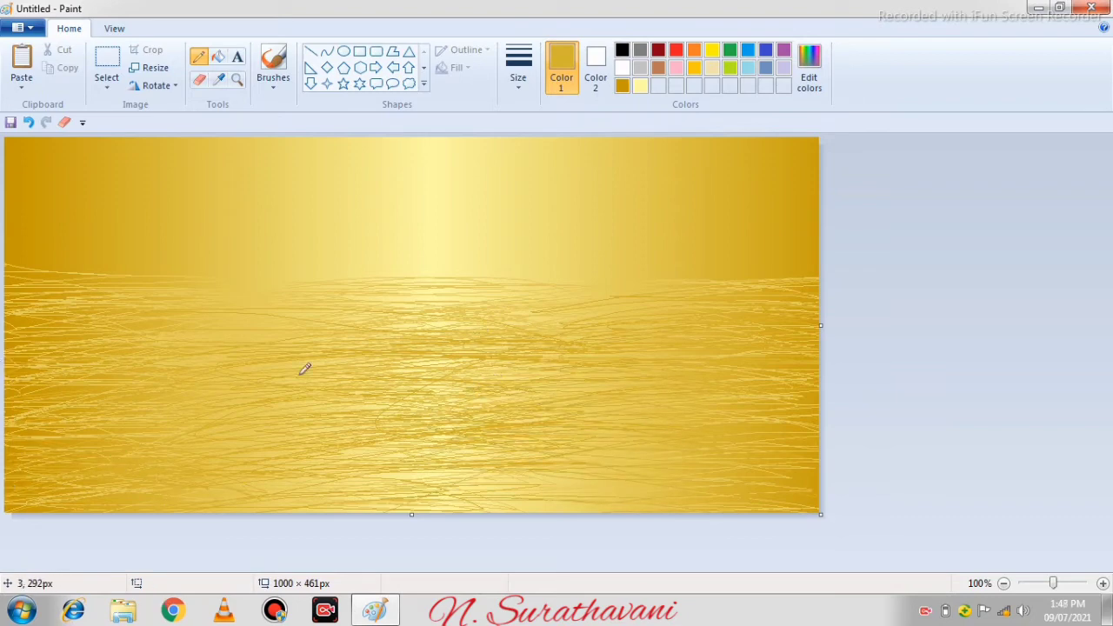
pyautogui.moveTo(216, 331)
pyautogui.mouseDown()
pyautogui.moveTo(451, 294)
pyautogui.moveTo(118, 345)
pyautogui.mouseUp()
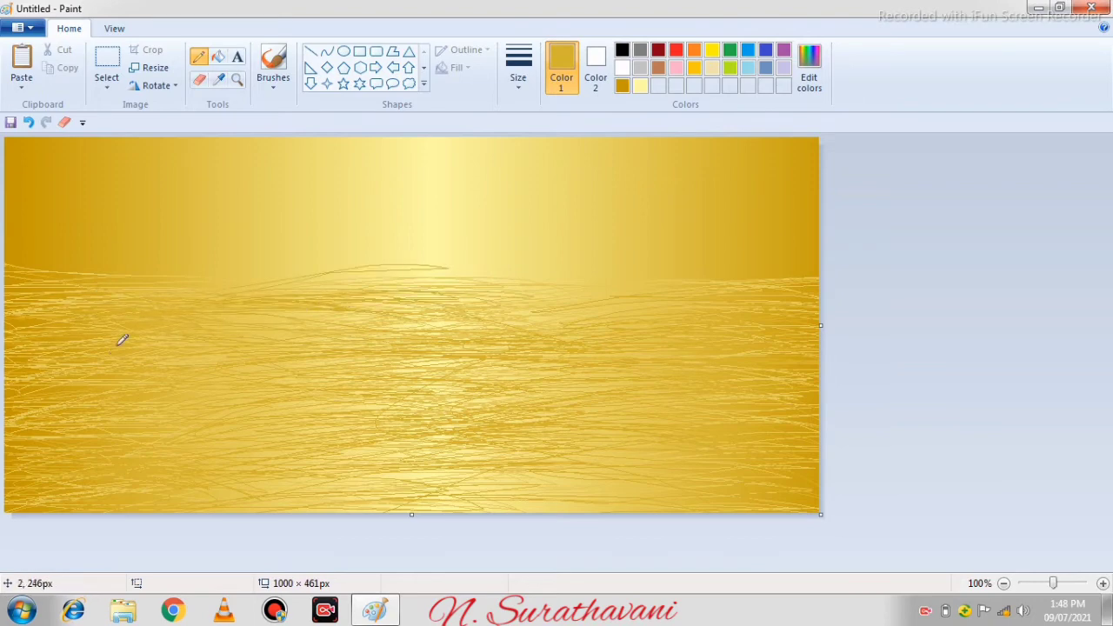
pyautogui.moveTo(338, 447)
pyautogui.mouseDown()
pyautogui.moveTo(336, 477)
pyautogui.moveTo(304, 496)
pyautogui.moveTo(339, 466)
pyautogui.moveTo(579, 354)
pyautogui.mouseUp()
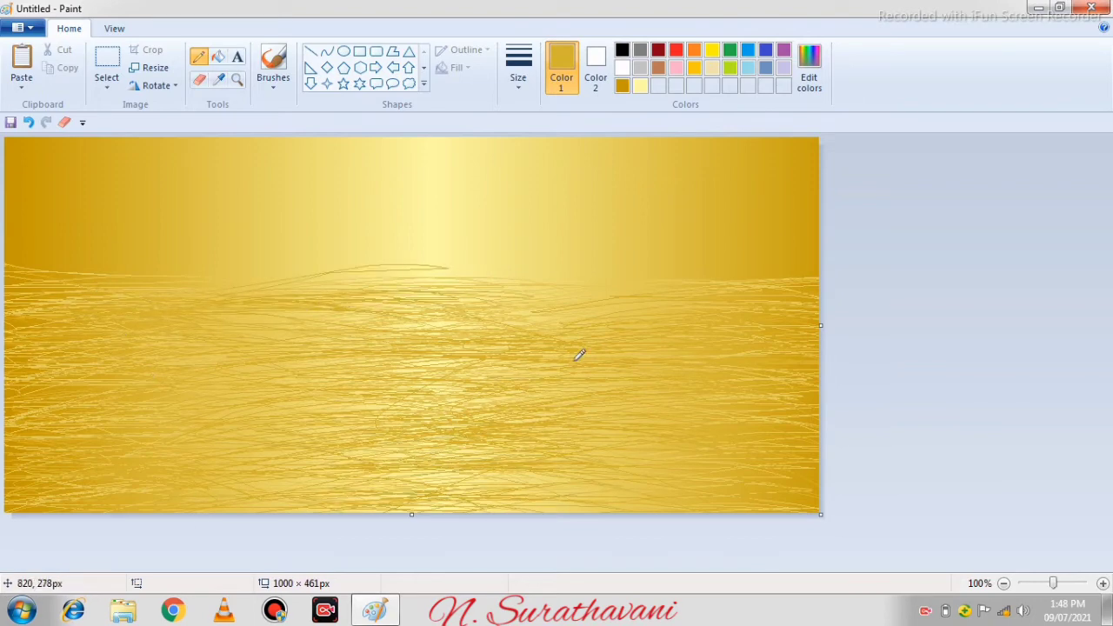
# Layer dense dark gold pencil waves over the whole water area, picking the colour near the gradient's left edge
pyautogui.click(217, 80)
pyautogui.click(35, 194)
pyautogui.moveTo(124, 482)
pyautogui.mouseDown()
pyautogui.moveTo(302, 463)
pyautogui.moveTo(282, 500)
pyautogui.moveTo(375, 435)
pyautogui.moveTo(27, 432)
pyautogui.moveTo(15, 420)
pyautogui.moveTo(59, 416)
pyautogui.moveTo(21, 346)
pyautogui.moveTo(46, 322)
pyautogui.moveTo(381, 387)
pyautogui.moveTo(701, 378)
pyautogui.moveTo(626, 463)
pyautogui.moveTo(590, 442)
pyautogui.moveTo(738, 397)
pyautogui.moveTo(823, 319)
pyautogui.moveTo(488, 401)
pyautogui.moveTo(495, 495)
pyautogui.moveTo(459, 456)
pyautogui.moveTo(426, 322)
pyautogui.moveTo(540, 297)
pyautogui.moveTo(2, 347)
pyautogui.moveTo(160, 308)
pyautogui.moveTo(106, 262)
pyautogui.mouseUp()
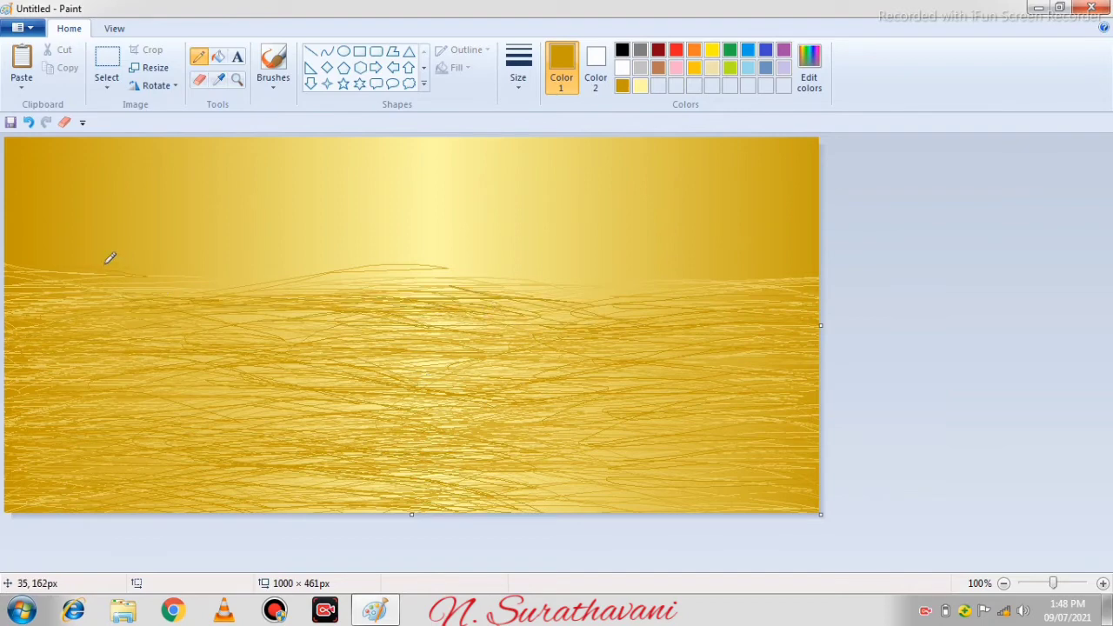
pyautogui.click(218, 78)
pyautogui.click(14, 159)
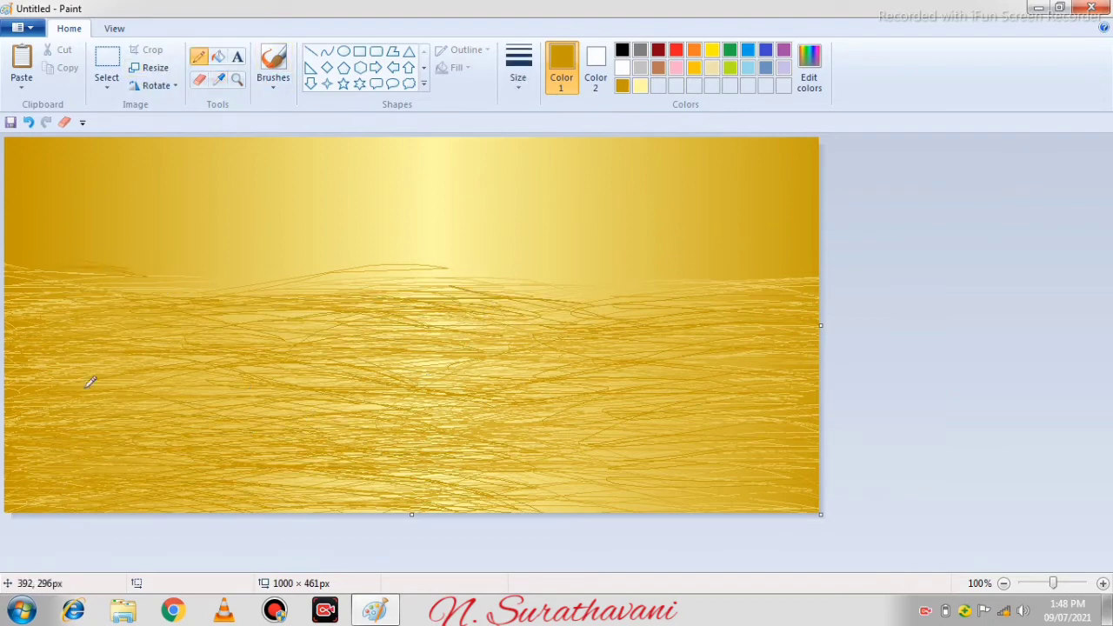
pyautogui.moveTo(80, 306)
pyautogui.mouseDown()
pyautogui.moveTo(624, 348)
pyautogui.moveTo(588, 342)
pyautogui.moveTo(454, 487)
pyautogui.moveTo(587, 479)
pyautogui.moveTo(698, 440)
pyautogui.moveTo(800, 473)
pyautogui.moveTo(562, 367)
pyautogui.moveTo(780, 348)
pyautogui.moveTo(762, 287)
pyautogui.moveTo(847, 373)
pyautogui.moveTo(716, 397)
pyautogui.moveTo(830, 494)
pyautogui.moveTo(664, 503)
pyautogui.mouseUp()
# Draw short pale yellow pencil highlights down the middle of the water, using the colour picked from the gradient's bright centre
pyautogui.click(218, 78)
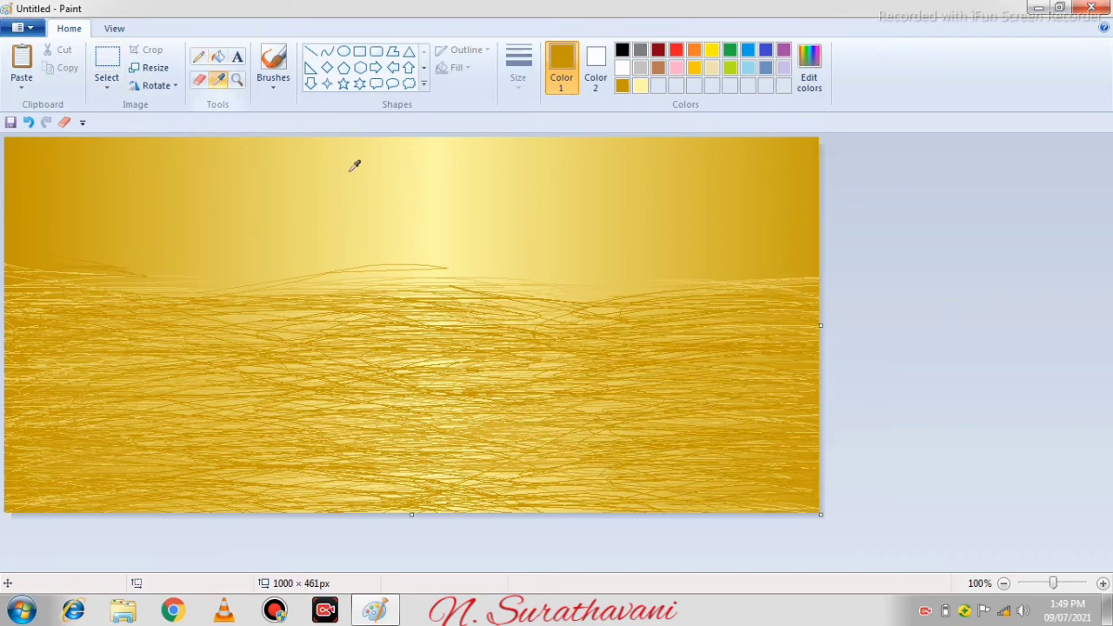
pyautogui.click(429, 236)
pyautogui.moveTo(29, 412)
pyautogui.mouseDown()
pyautogui.moveTo(491, 323)
pyautogui.moveTo(180, 339)
pyautogui.moveTo(227, 393)
pyautogui.moveTo(439, 405)
pyautogui.moveTo(529, 403)
pyautogui.moveTo(513, 362)
pyautogui.moveTo(560, 344)
pyautogui.moveTo(453, 378)
pyautogui.moveTo(515, 419)
pyautogui.mouseUp()
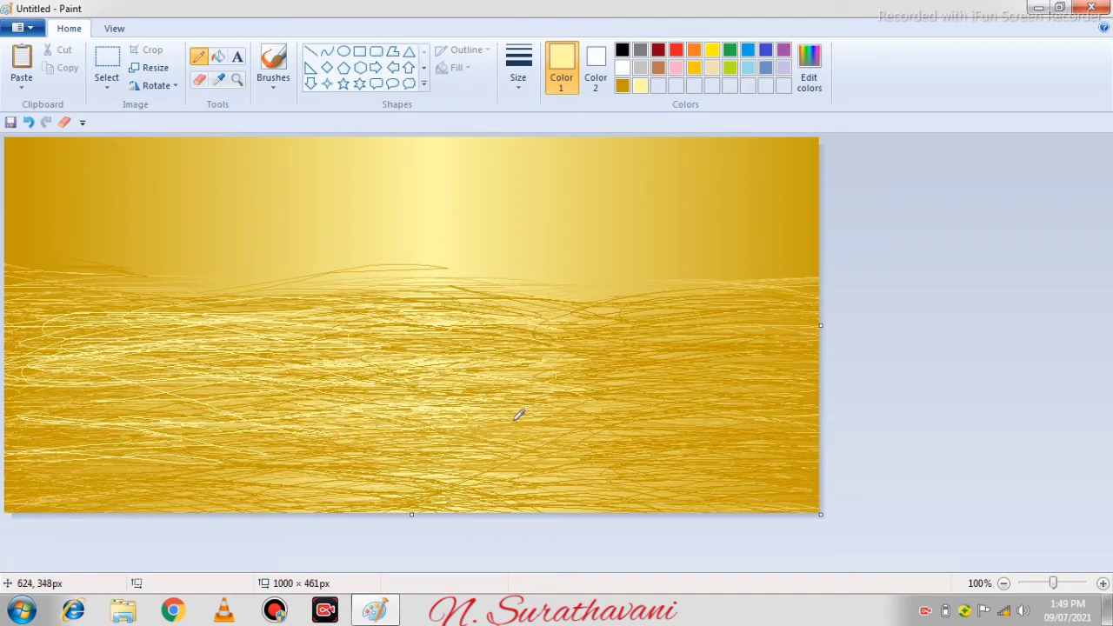
pyautogui.hotkey('ctrl', 'z')
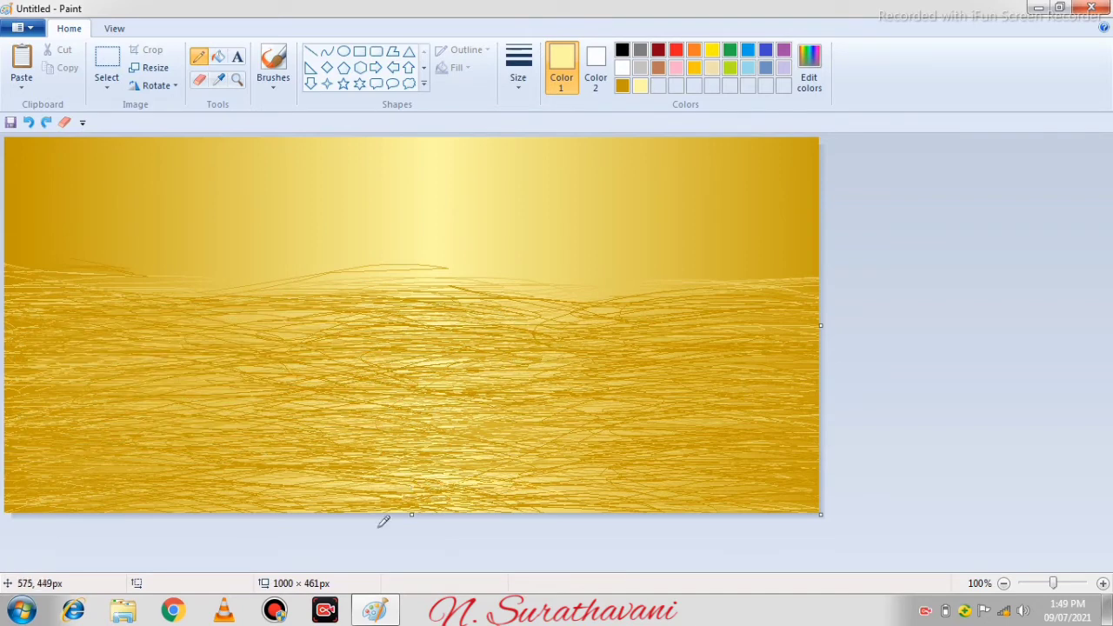
pyautogui.moveTo(402, 323)
pyautogui.mouseDown()
pyautogui.moveTo(478, 308)
pyautogui.moveTo(451, 297)
pyautogui.moveTo(480, 408)
pyautogui.moveTo(382, 474)
pyautogui.moveTo(468, 459)
pyautogui.mouseUp()
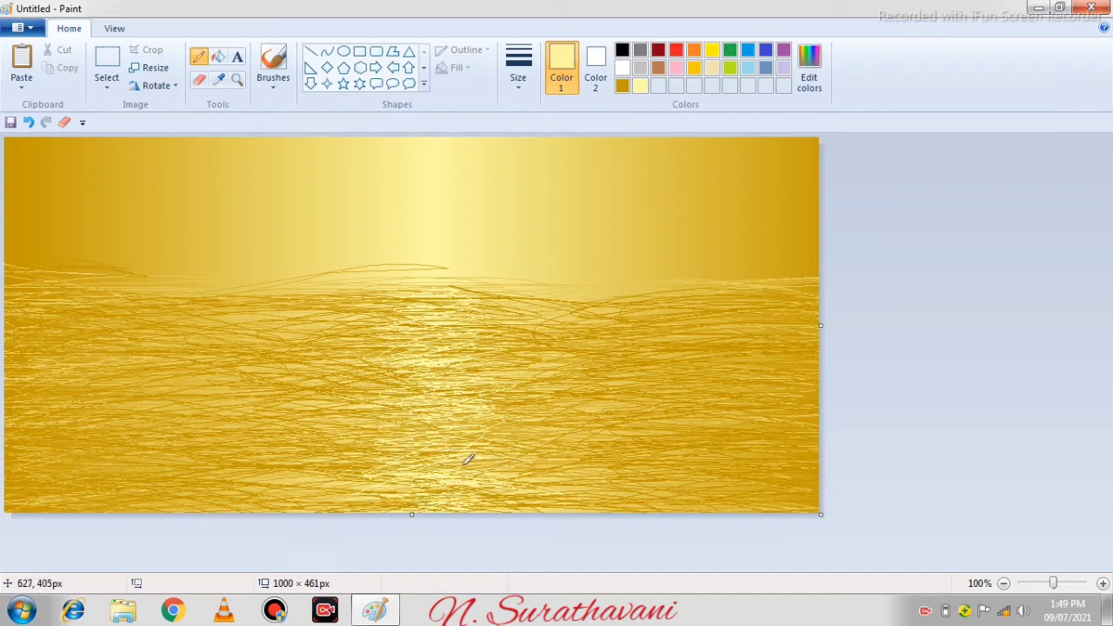
# Widen the central light reflection with pencil strokes in a light gold picked just beside the gradient's bright centre
pyautogui.click(218, 80)
pyautogui.click(360, 225)
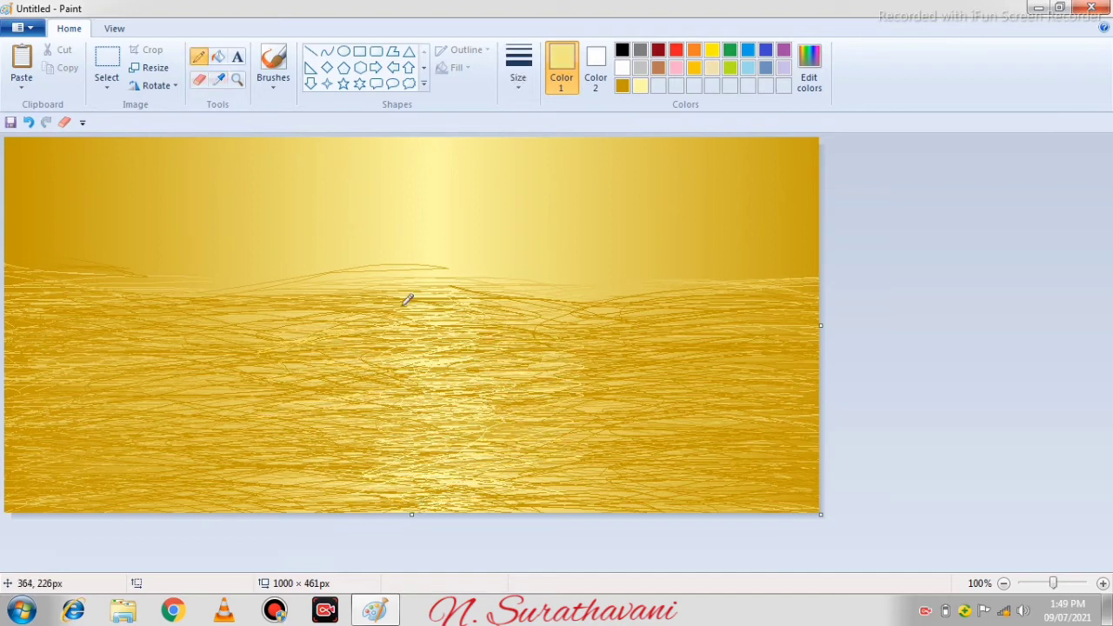
pyautogui.moveTo(382, 348)
pyautogui.mouseDown()
pyautogui.moveTo(405, 416)
pyautogui.moveTo(311, 437)
pyautogui.moveTo(317, 445)
pyautogui.moveTo(462, 435)
pyautogui.moveTo(330, 496)
pyautogui.moveTo(373, 496)
pyautogui.moveTo(313, 461)
pyautogui.moveTo(523, 420)
pyautogui.moveTo(537, 455)
pyautogui.moveTo(513, 504)
pyautogui.moveTo(592, 474)
pyautogui.moveTo(497, 397)
pyautogui.moveTo(630, 356)
pyautogui.moveTo(480, 327)
pyautogui.mouseUp()
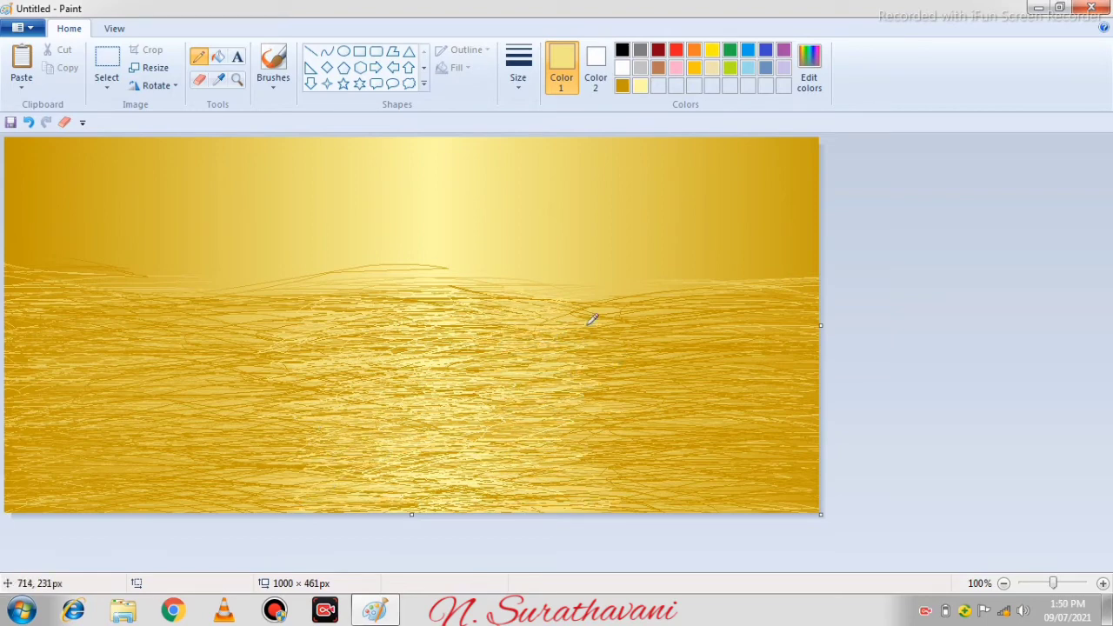
# Blend the outer water areas with pencil strokes in a medium gold picked from the sky left of centre
pyautogui.click(218, 79)
pyautogui.click(208, 235)
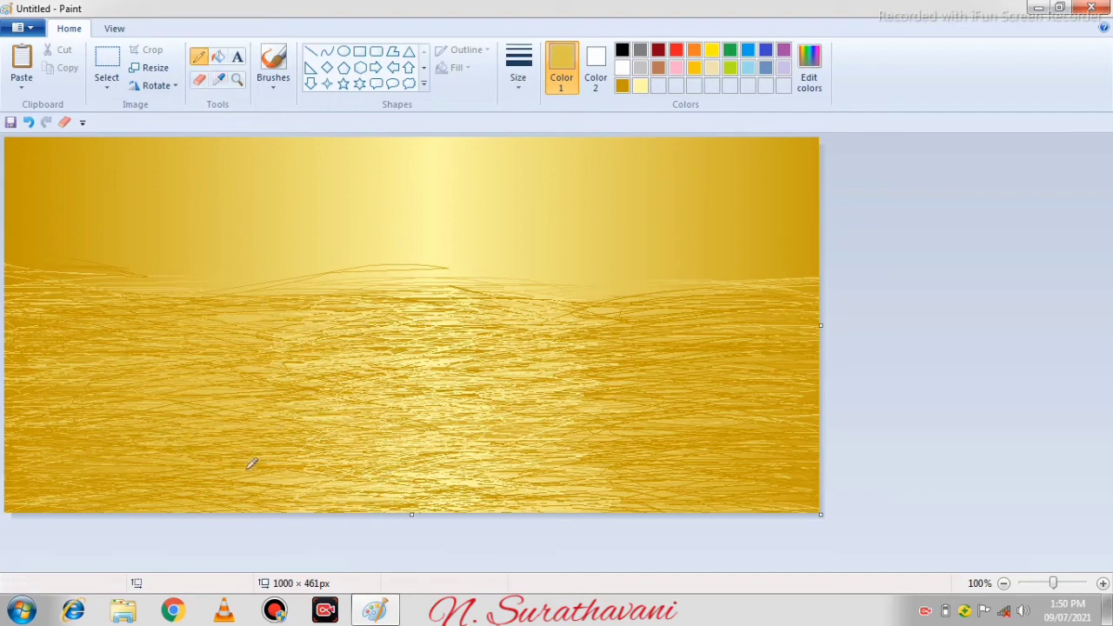
pyautogui.moveTo(247, 469); pyautogui.dragTo(424, 452)
pyautogui.moveTo(760, 351); pyautogui.dragTo(596, 363)
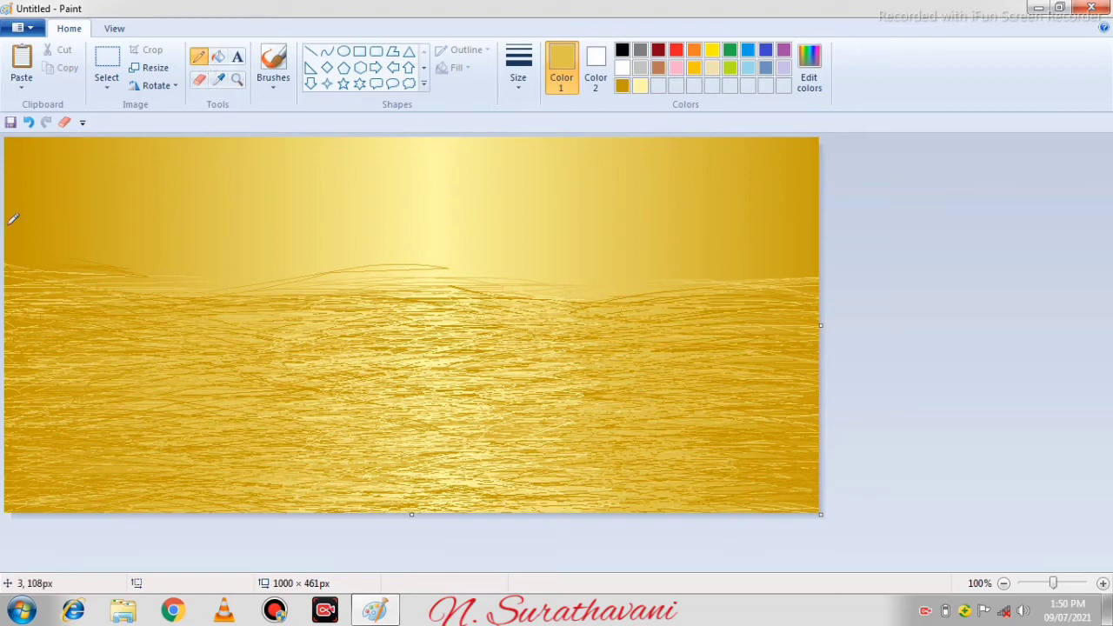
# Pick the dark gold at the gradient's left edge and define a darker custom colour from it
pyautogui.click(219, 79)
pyautogui.click(12, 227)
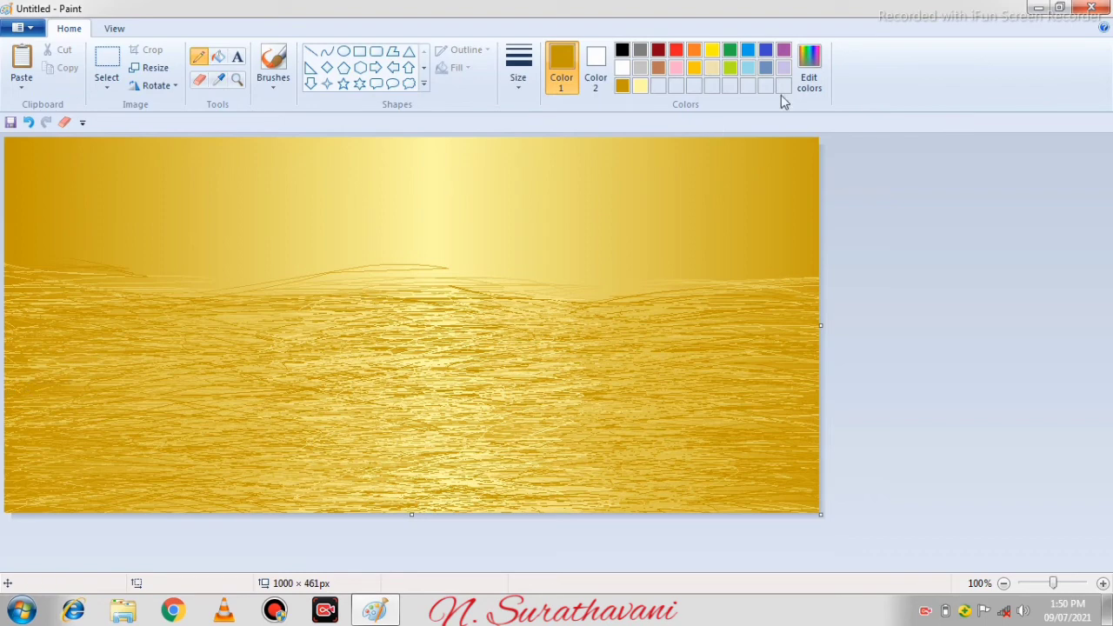
pyautogui.click(808, 67)
pyautogui.click(420, 414)
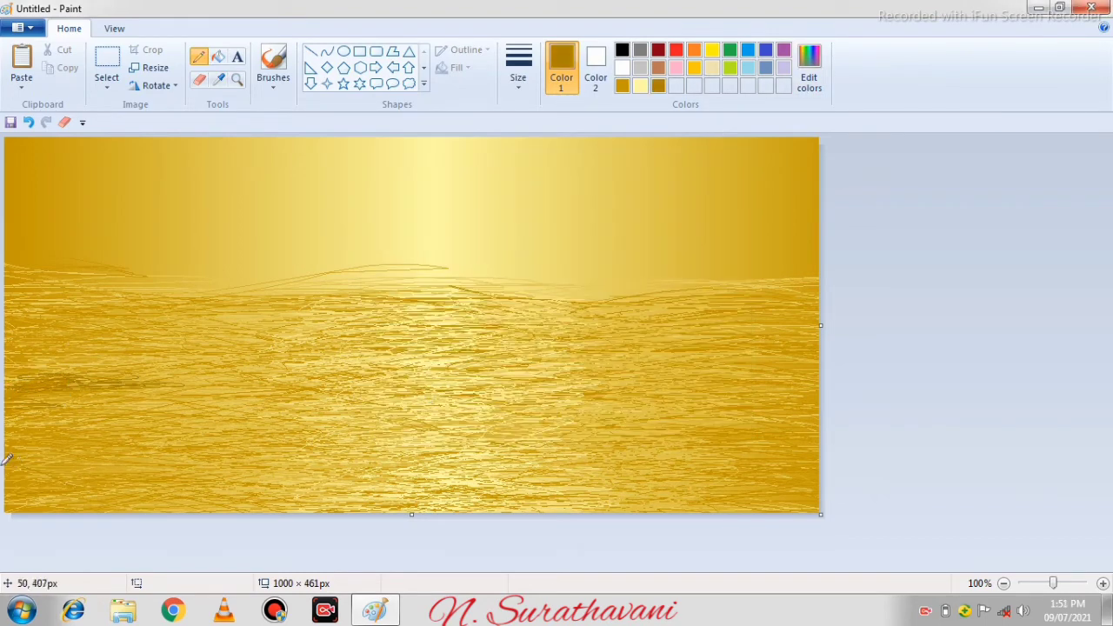
# Draw dark brownish-gold wave shadows with the pencil across the lower water, both sides and along the horizon
pyautogui.moveTo(7, 459)
pyautogui.mouseDown()
pyautogui.moveTo(252, 415)
pyautogui.moveTo(388, 432)
pyautogui.moveTo(459, 426)
pyautogui.moveTo(356, 426)
pyautogui.mouseUp()
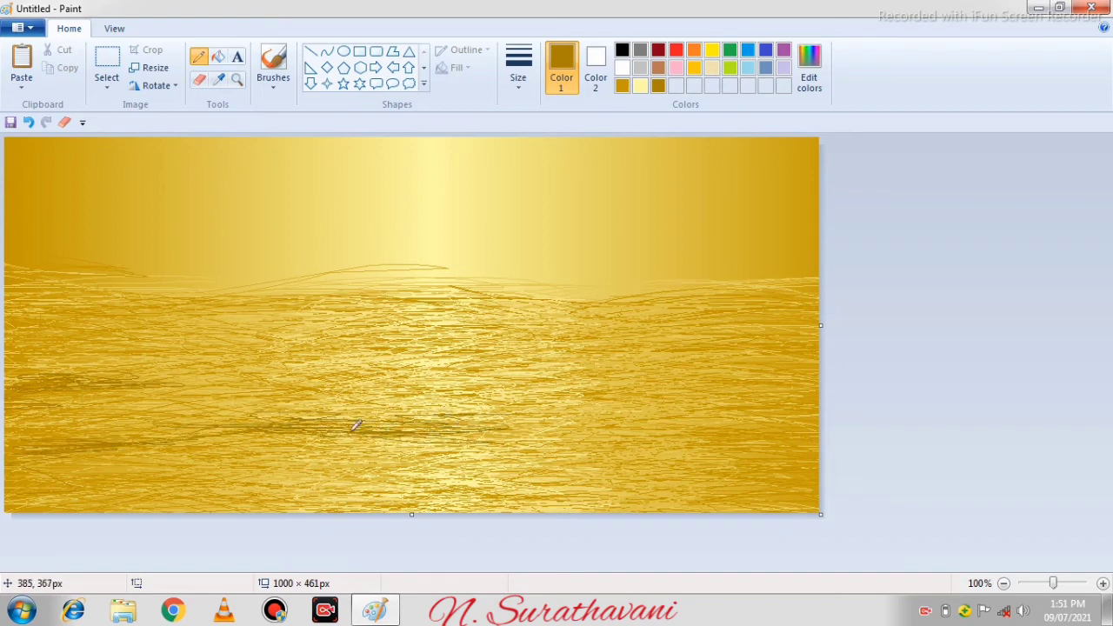
pyautogui.moveTo(495, 434); pyautogui.dragTo(564, 426)
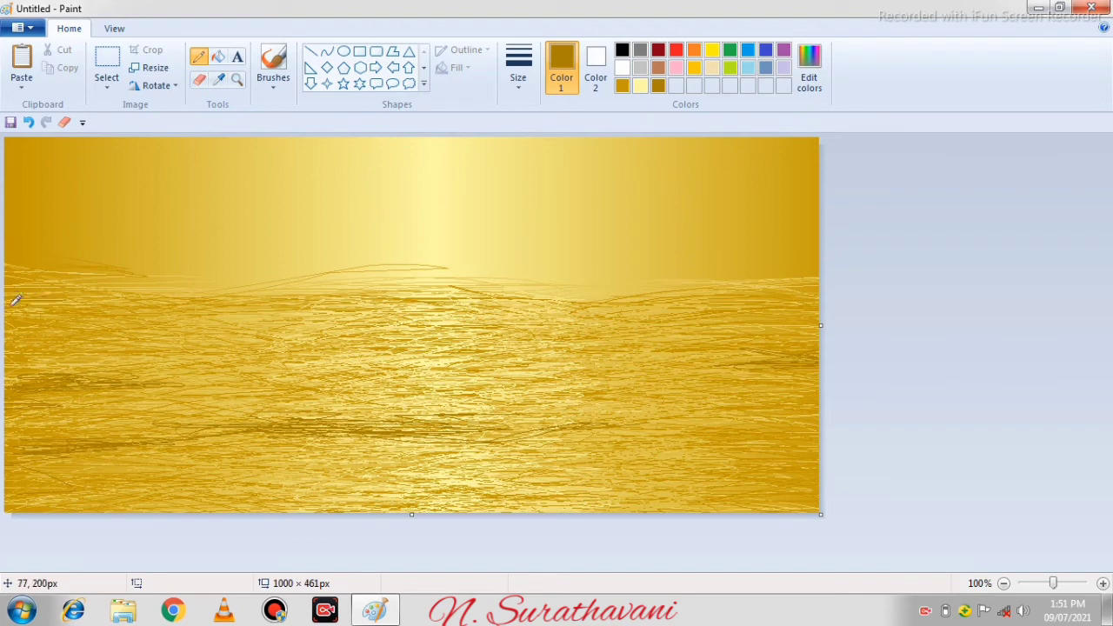
pyautogui.moveTo(162, 304); pyautogui.dragTo(252, 285)
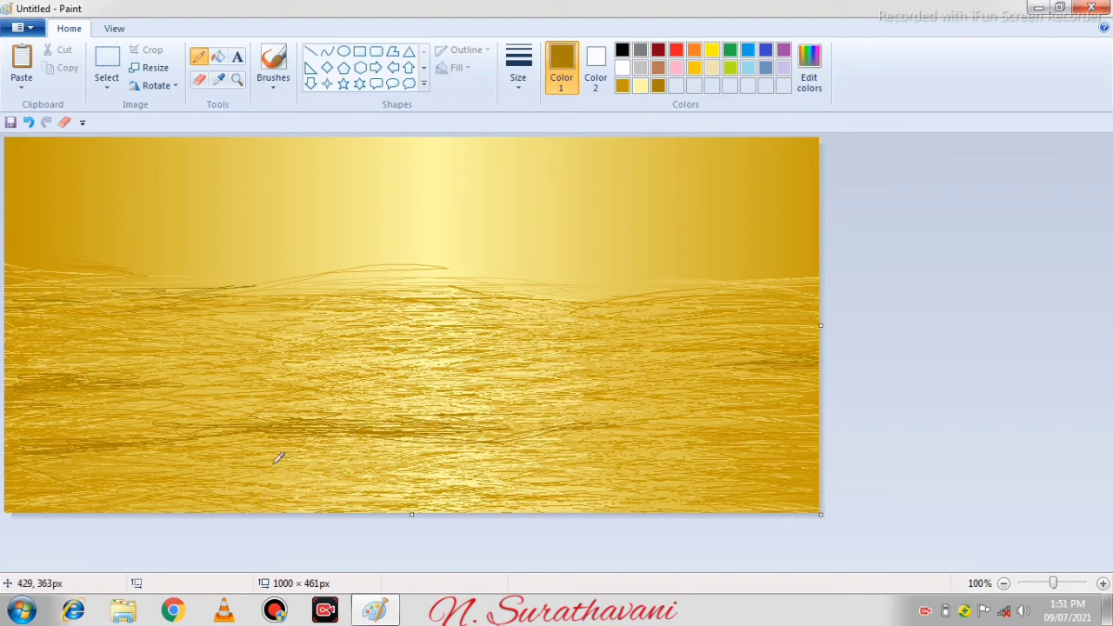
pyautogui.moveTo(9, 492)
pyautogui.mouseDown()
pyautogui.moveTo(235, 477)
pyautogui.moveTo(176, 495)
pyautogui.moveTo(457, 486)
pyautogui.moveTo(339, 483)
pyautogui.moveTo(463, 491)
pyautogui.moveTo(471, 469)
pyautogui.moveTo(511, 474)
pyautogui.moveTo(499, 488)
pyautogui.moveTo(802, 459)
pyautogui.moveTo(719, 469)
pyautogui.moveTo(828, 479)
pyautogui.moveTo(531, 462)
pyautogui.mouseUp()
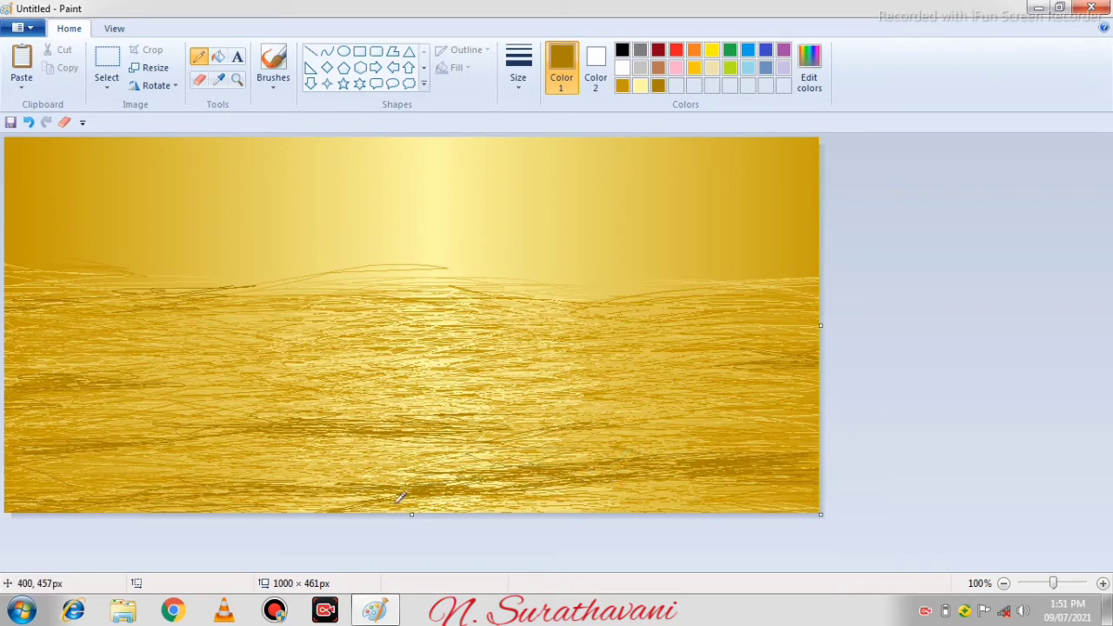
pyautogui.moveTo(269, 484); pyautogui.dragTo(123, 493)
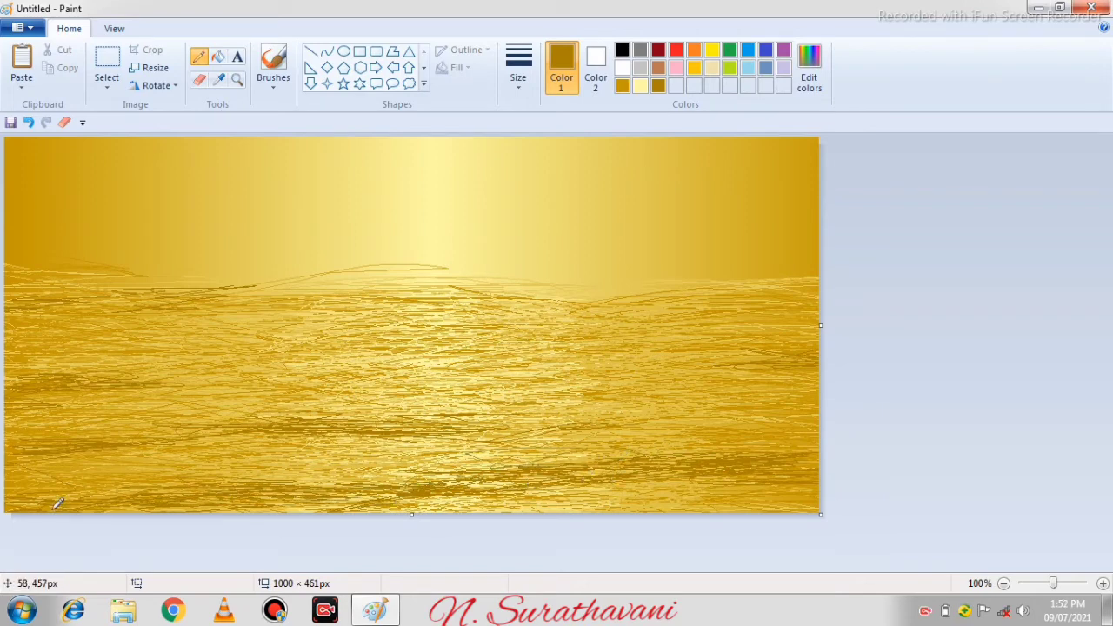
pyautogui.moveTo(55, 505)
pyautogui.mouseDown()
pyautogui.moveTo(186, 463)
pyautogui.moveTo(340, 438)
pyautogui.mouseUp()
pyautogui.moveTo(521, 360); pyautogui.dragTo(792, 316)
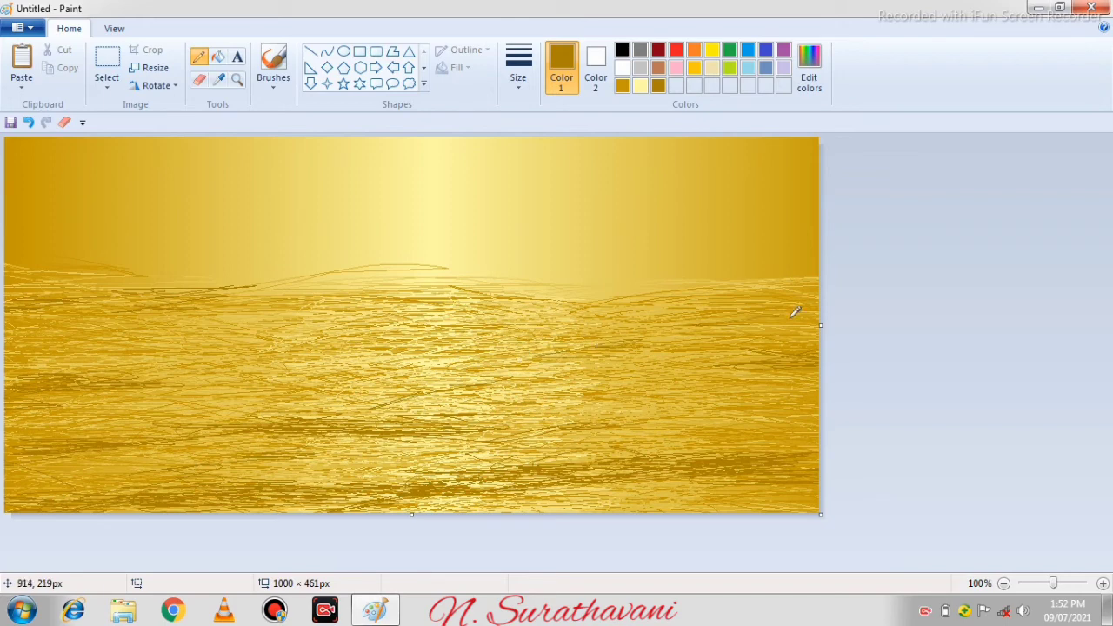
pyautogui.moveTo(76, 275); pyautogui.dragTo(173, 288)
# Paint a pale yellow shore along the bottom edge of the water with the thickest pencil stroke
pyautogui.click(640, 85)
pyautogui.click(518, 65)
pyautogui.click(516, 219)
pyautogui.moveTo(709, 506)
pyautogui.mouseDown()
pyautogui.moveTo(721, 507)
pyautogui.moveTo(698, 507)
pyautogui.moveTo(825, 507)
pyautogui.moveTo(747, 508)
pyautogui.moveTo(758, 498)
pyautogui.moveTo(724, 489)
pyautogui.mouseUp()
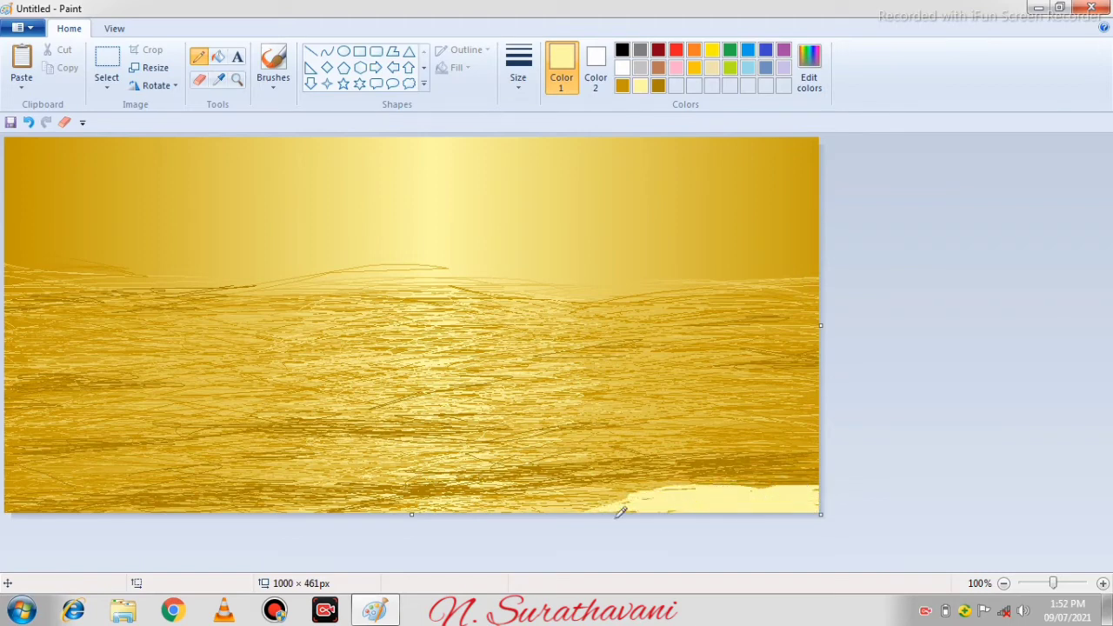
pyautogui.moveTo(620, 513)
pyautogui.mouseDown()
pyautogui.moveTo(511, 505)
pyautogui.moveTo(659, 490)
pyautogui.mouseUp()
pyautogui.moveTo(436, 510)
pyautogui.mouseDown()
pyautogui.moveTo(544, 501)
pyautogui.moveTo(399, 514)
pyautogui.moveTo(601, 486)
pyautogui.moveTo(650, 499)
pyautogui.moveTo(597, 489)
pyautogui.moveTo(657, 485)
pyautogui.mouseUp()
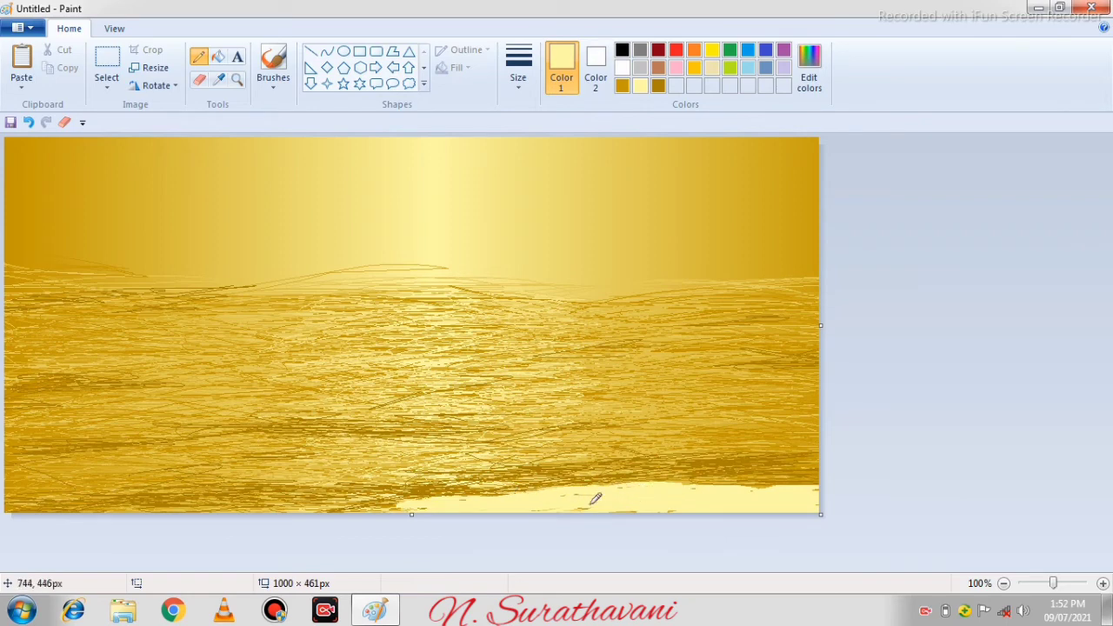
pyautogui.moveTo(405, 504)
pyautogui.mouseDown()
pyautogui.moveTo(180, 492)
pyautogui.moveTo(103, 509)
pyautogui.moveTo(195, 501)
pyautogui.moveTo(187, 497)
pyautogui.moveTo(330, 511)
pyautogui.moveTo(382, 503)
pyautogui.mouseUp()
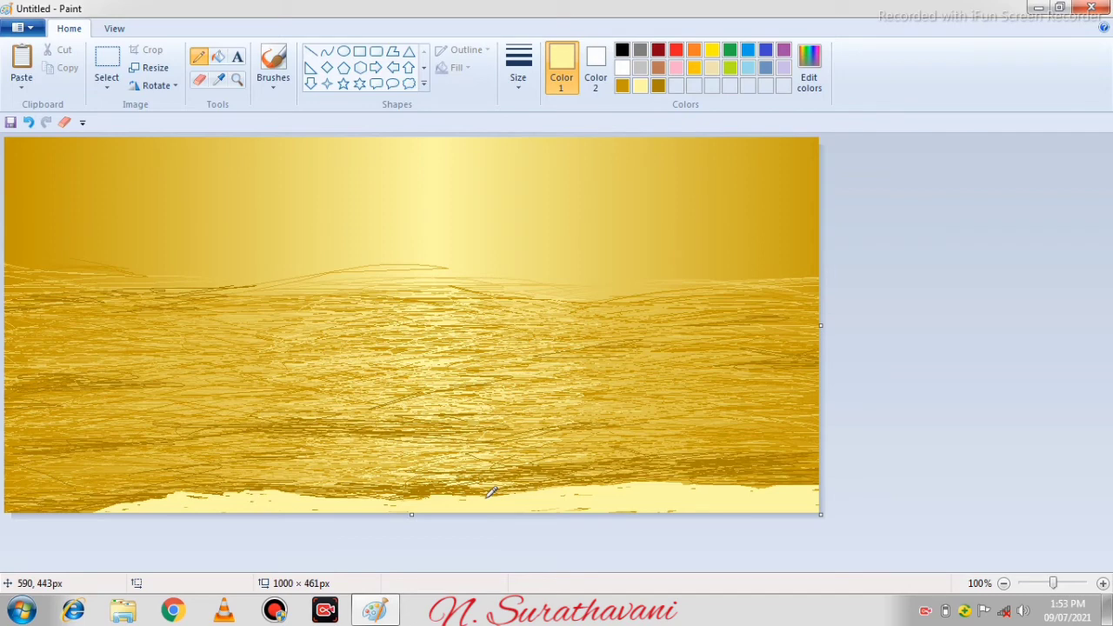
# Define a more saturated light yellow custom colour
pyautogui.click(809, 65)
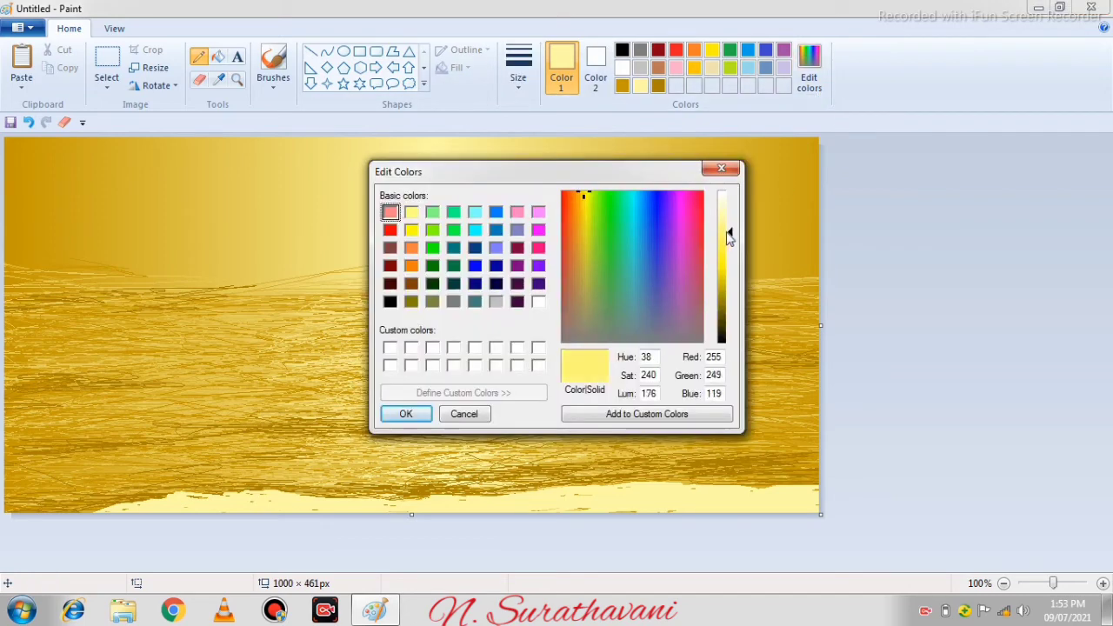
pyautogui.moveTo(726, 246)
pyautogui.mouseDown()
pyautogui.moveTo(726, 278)
pyautogui.moveTo(726, 228)
pyautogui.mouseUp()
pyautogui.click(405, 415)
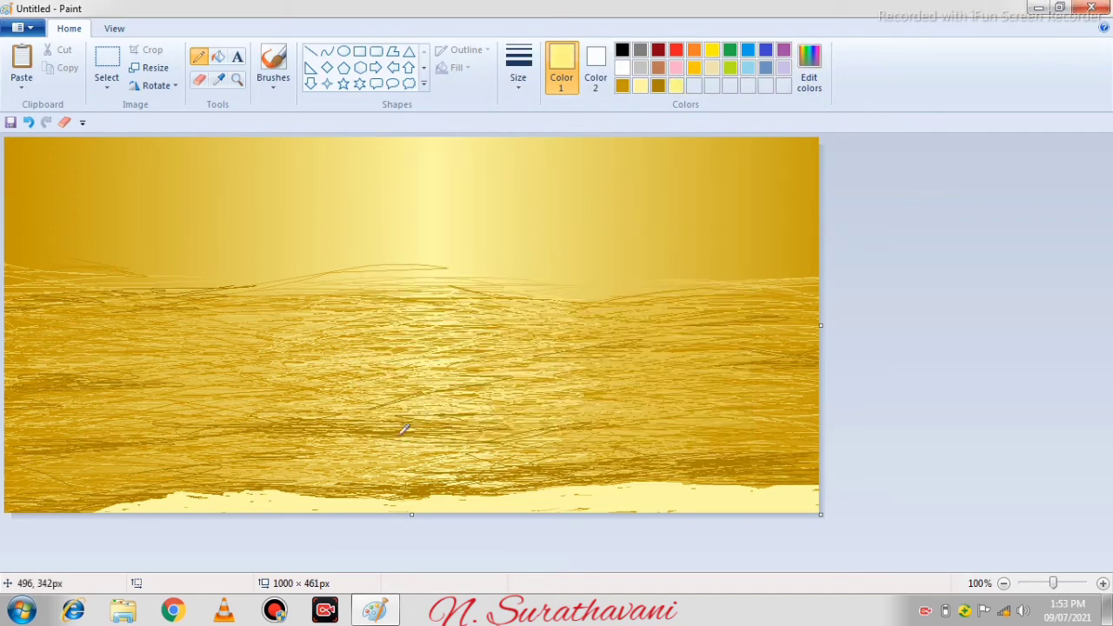
# Draw dark brownish-gold wave edges across the pale shore with a thinner pencil stroke
pyautogui.click(219, 79)
pyautogui.click(243, 210)
pyautogui.click(518, 65)
pyautogui.click(529, 124)
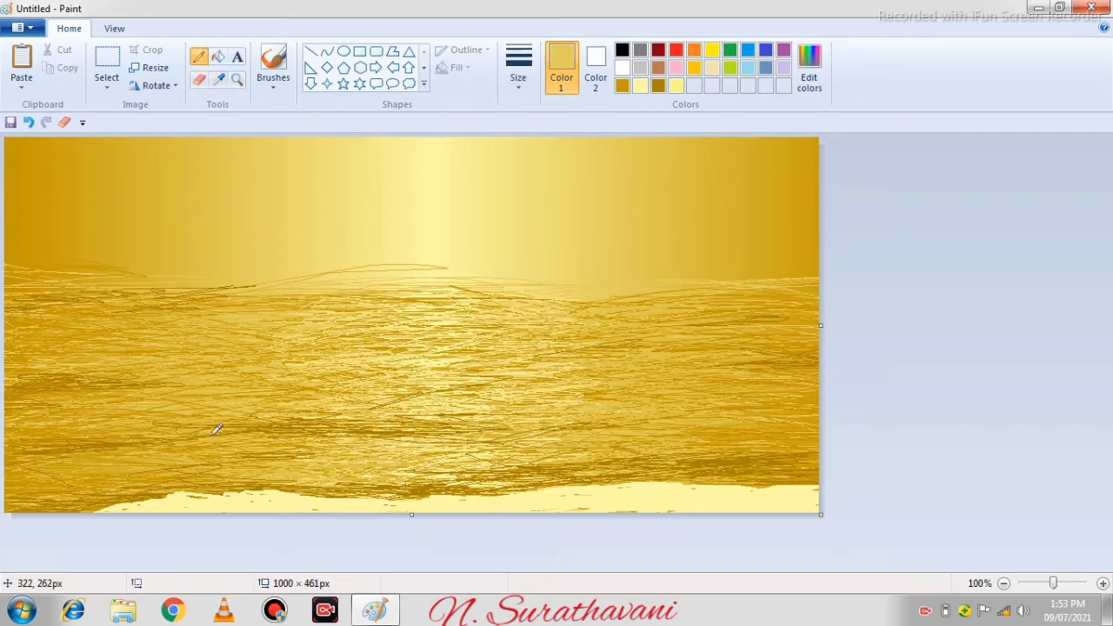
pyautogui.moveTo(174, 494); pyautogui.dragTo(251, 484)
pyautogui.hotkey('ctrl', 'z')
pyautogui.click(659, 87)
pyautogui.moveTo(165, 505)
pyautogui.mouseDown()
pyautogui.moveTo(443, 504)
pyautogui.moveTo(520, 483)
pyautogui.moveTo(813, 491)
pyautogui.moveTo(787, 489)
pyautogui.mouseUp()
# Select a full-width band of the sky and stretch it down over the uneven wave lines to form a straight horizon
pyautogui.click(107, 68)
pyautogui.moveTo(5, 176); pyautogui.dragTo(820, 253)
pyautogui.moveTo(412, 252); pyautogui.dragTo(412, 300)
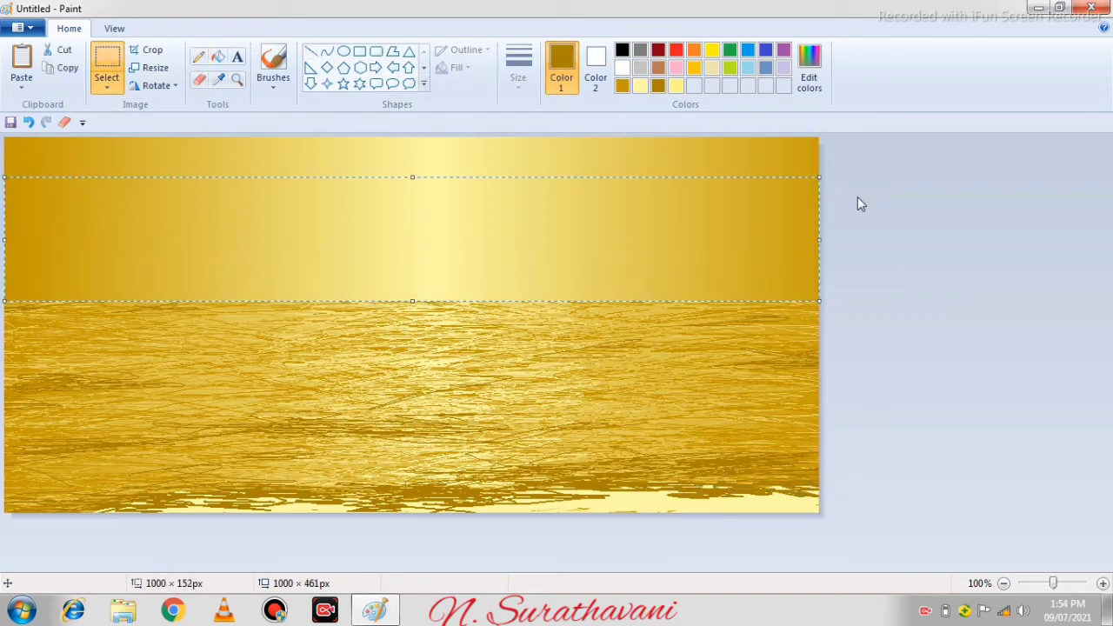
pyautogui.click(902, 218)
# Extend the canvas to the right of the seascape to 2084 × 460 px
pyautogui.click(114, 28)
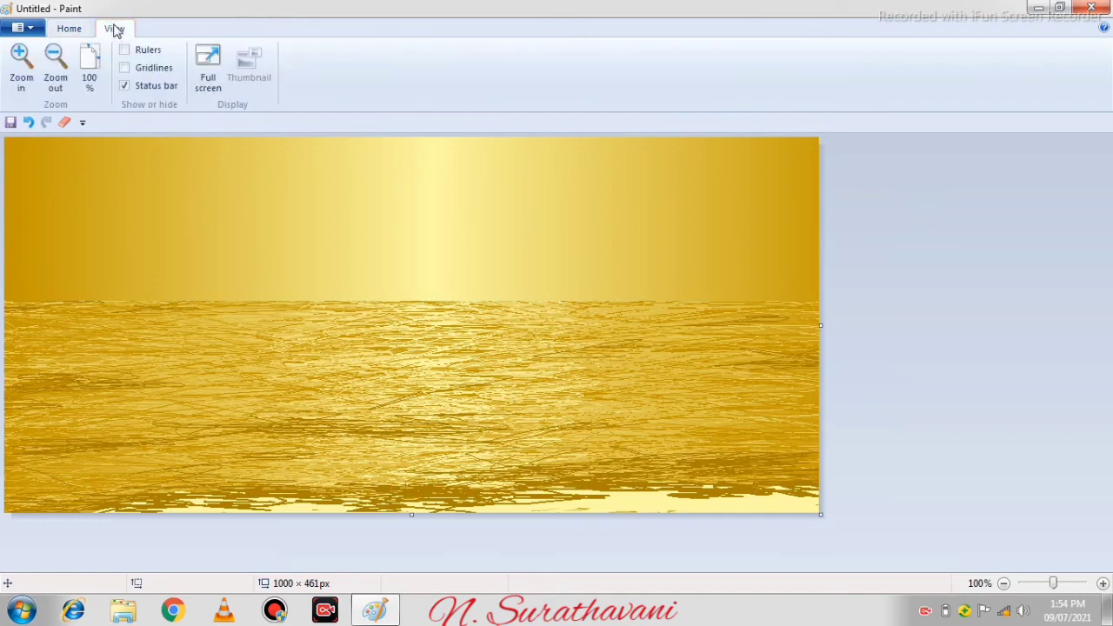
pyautogui.click(55, 70)
pyautogui.moveTo(416, 229); pyautogui.dragTo(852, 255)
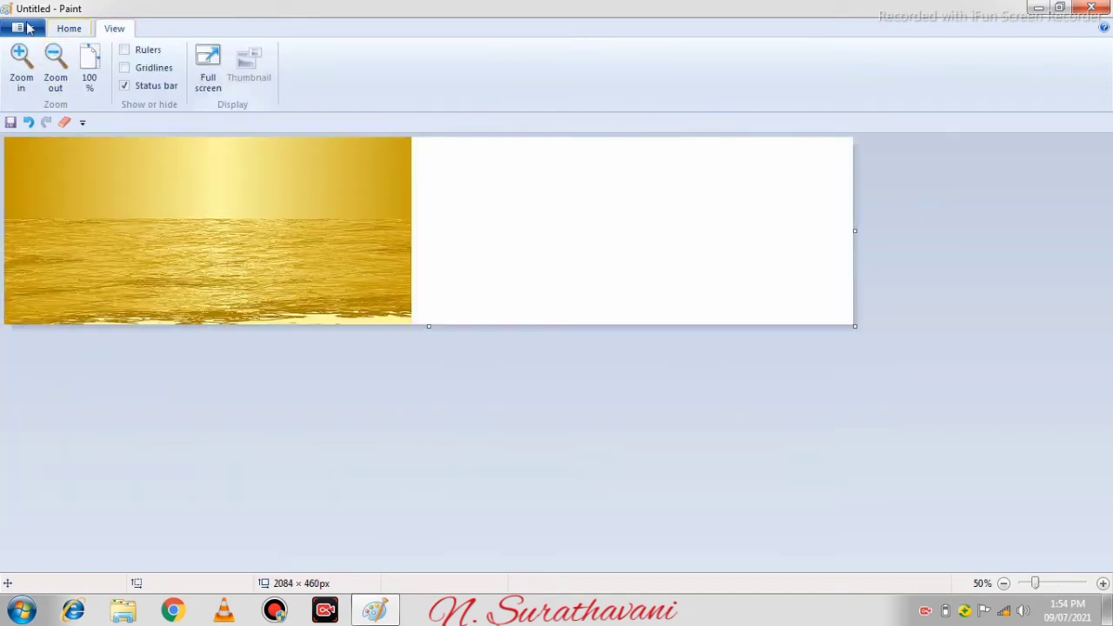
pyautogui.click(20, 61)
pyautogui.moveTo(273, 565); pyautogui.dragTo(782, 596)
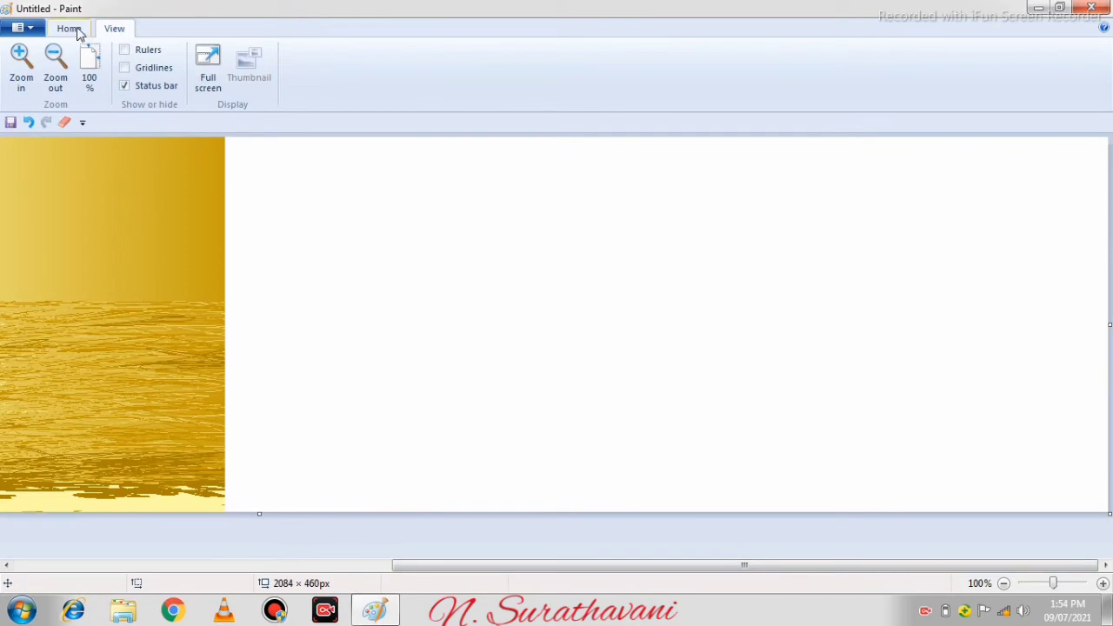
# Draw the outline of a crouching figure's feet in thick black pencil low on the blank canvas area
pyautogui.click(78, 31)
pyautogui.click(198, 56)
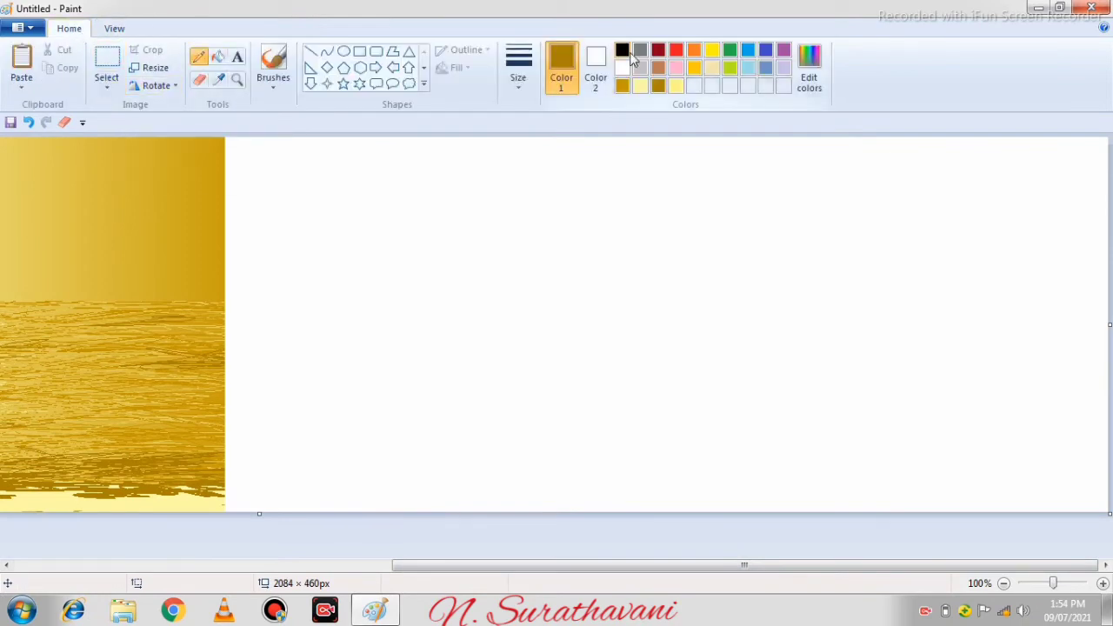
pyautogui.click(621, 51)
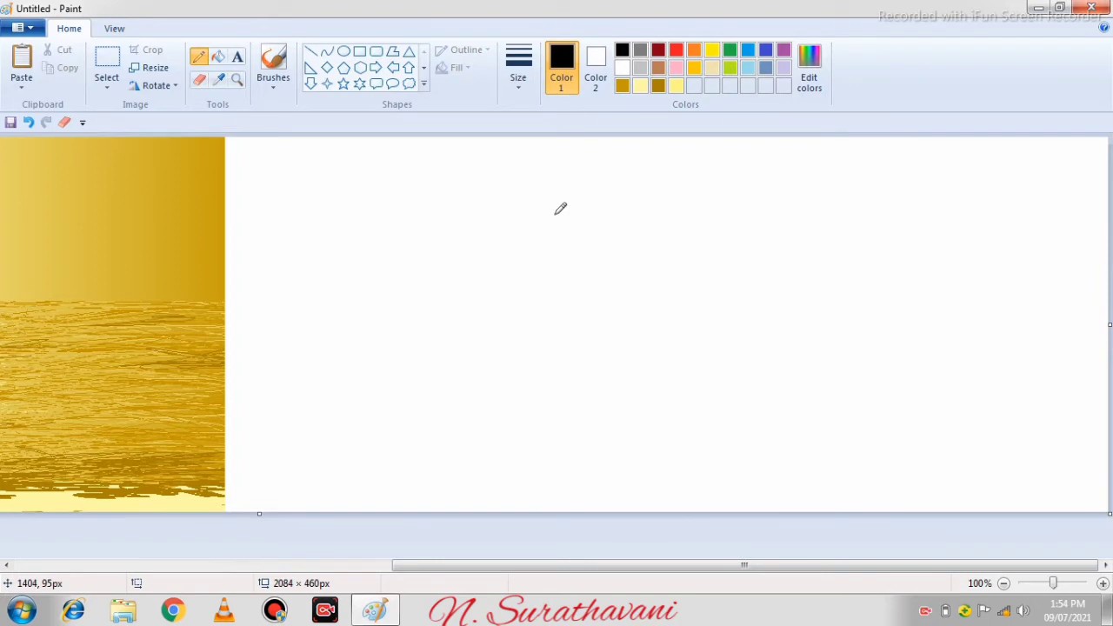
pyautogui.click(518, 68)
pyautogui.moveTo(719, 476)
pyautogui.mouseDown()
pyautogui.moveTo(685, 496)
pyautogui.moveTo(718, 475)
pyautogui.moveTo(692, 481)
pyautogui.moveTo(686, 502)
pyautogui.moveTo(705, 464)
pyautogui.moveTo(676, 436)
pyautogui.mouseUp()
pyautogui.moveTo(682, 496)
pyautogui.mouseDown()
pyautogui.moveTo(655, 483)
pyautogui.moveTo(666, 465)
pyautogui.moveTo(652, 481)
pyautogui.moveTo(633, 478)
pyautogui.moveTo(663, 442)
pyautogui.moveTo(581, 422)
pyautogui.moveTo(549, 368)
pyautogui.mouseUp()
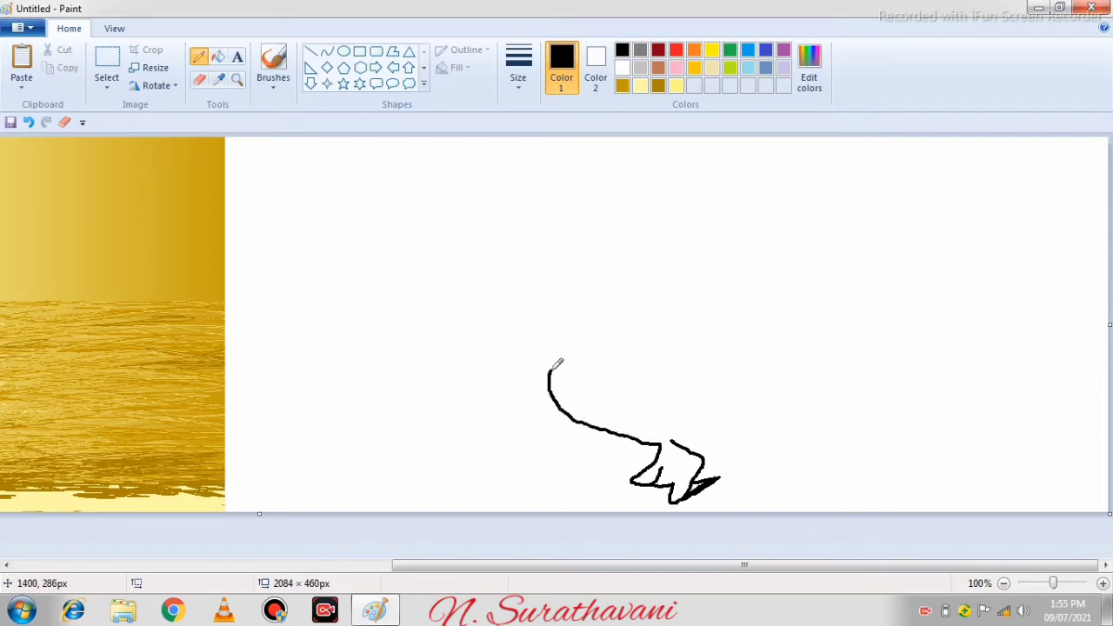
pyautogui.hotkey('ctrl', 'z')
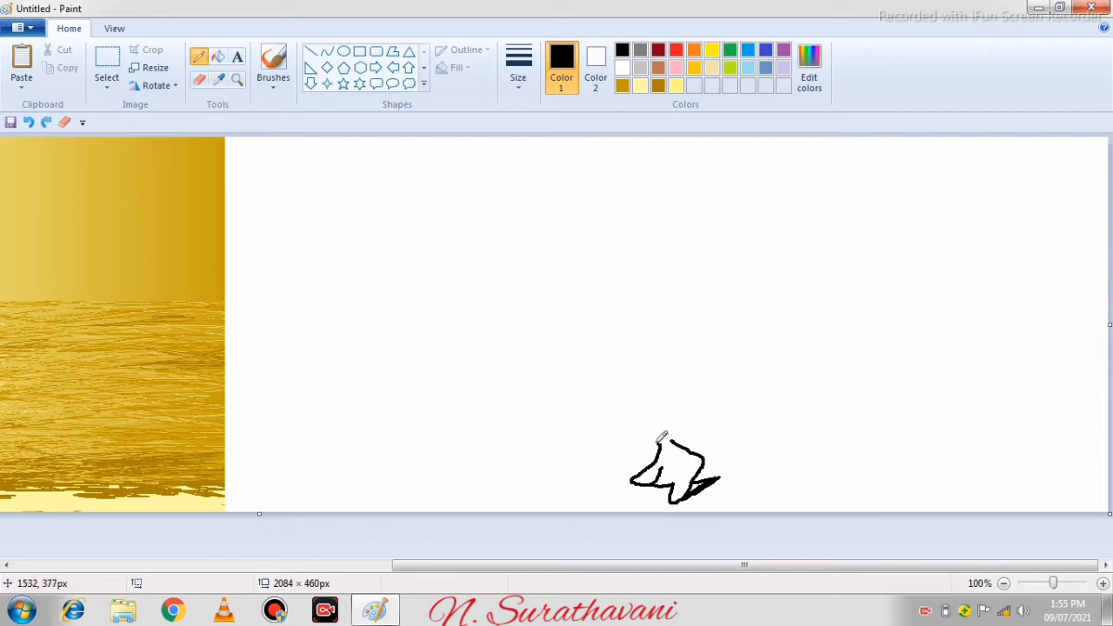
# Draw the rest of the crouching photographer's outline: legs, face profile, head, back, raised arms and a camera held at the eye
pyautogui.moveTo(659, 441)
pyautogui.mouseDown()
pyautogui.moveTo(556, 359)
pyautogui.moveTo(584, 336)
pyautogui.moveTo(611, 243)
pyautogui.moveTo(598, 209)
pyautogui.moveTo(616, 165)
pyautogui.moveTo(644, 164)
pyautogui.moveTo(670, 218)
pyautogui.mouseUp()
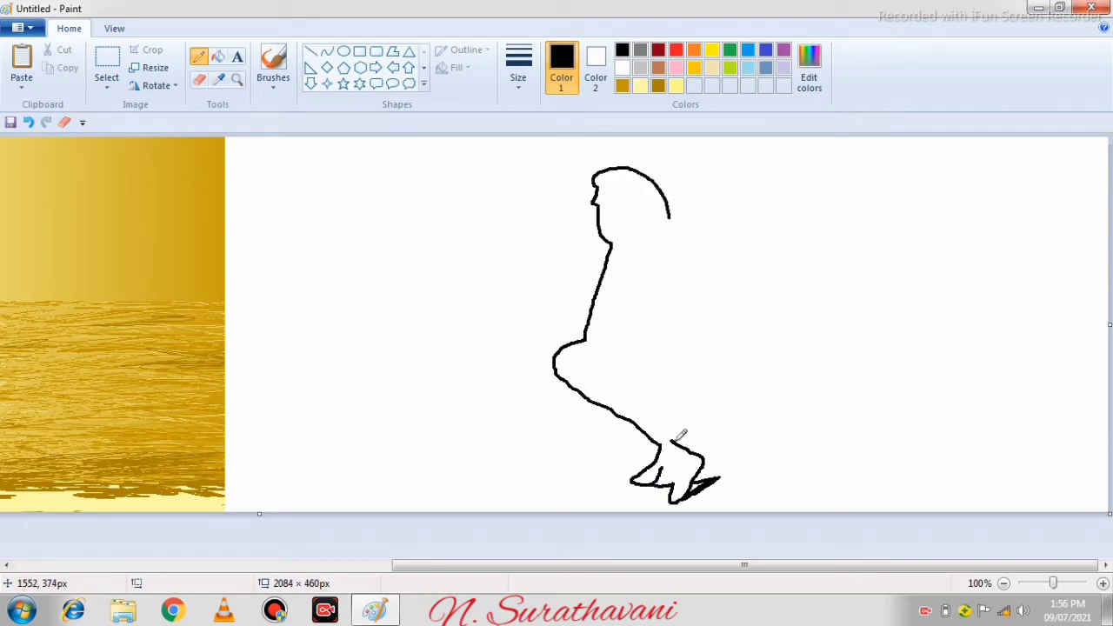
pyautogui.moveTo(675, 440)
pyautogui.mouseDown()
pyautogui.moveTo(744, 421)
pyautogui.moveTo(755, 386)
pyautogui.moveTo(751, 322)
pyautogui.moveTo(717, 233)
pyautogui.moveTo(677, 215)
pyautogui.moveTo(654, 173)
pyautogui.moveTo(606, 169)
pyautogui.moveTo(654, 169)
pyautogui.moveTo(627, 169)
pyautogui.mouseUp()
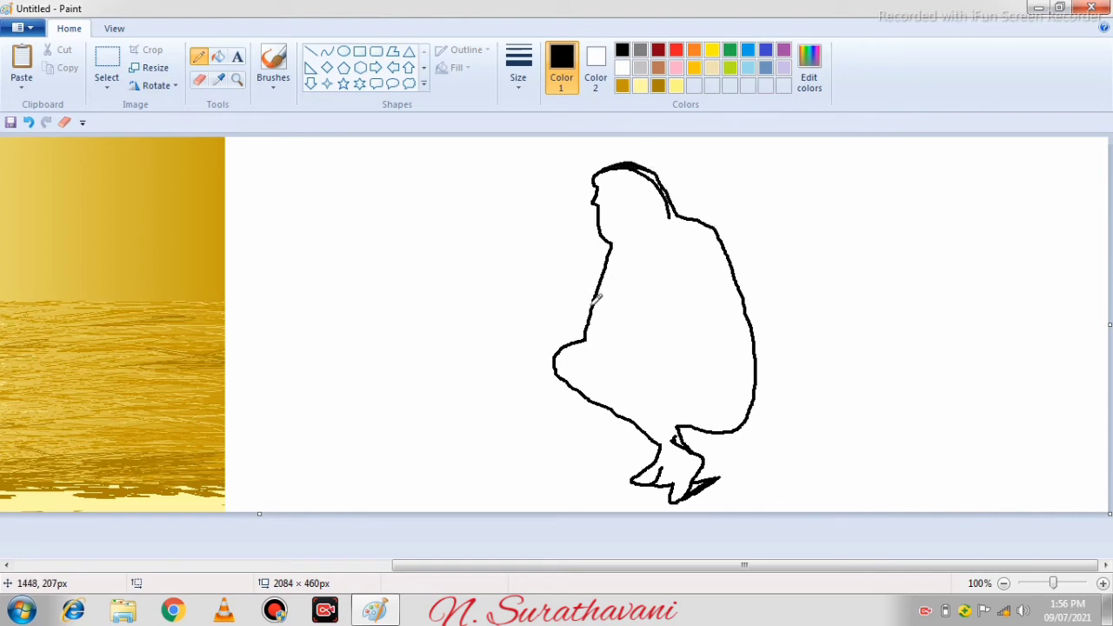
pyautogui.moveTo(595, 300); pyautogui.dragTo(554, 237)
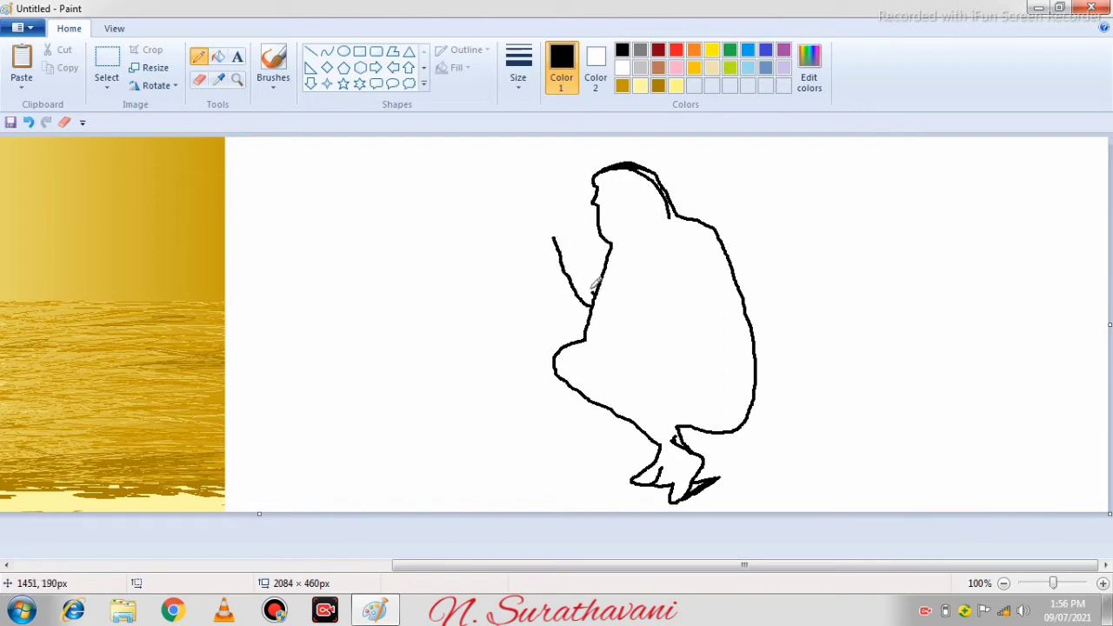
pyautogui.moveTo(591, 287)
pyautogui.mouseDown()
pyautogui.moveTo(570, 240)
pyautogui.moveTo(608, 263)
pyautogui.moveTo(594, 236)
pyautogui.moveTo(569, 239)
pyautogui.moveTo(598, 209)
pyautogui.moveTo(548, 200)
pyautogui.mouseUp()
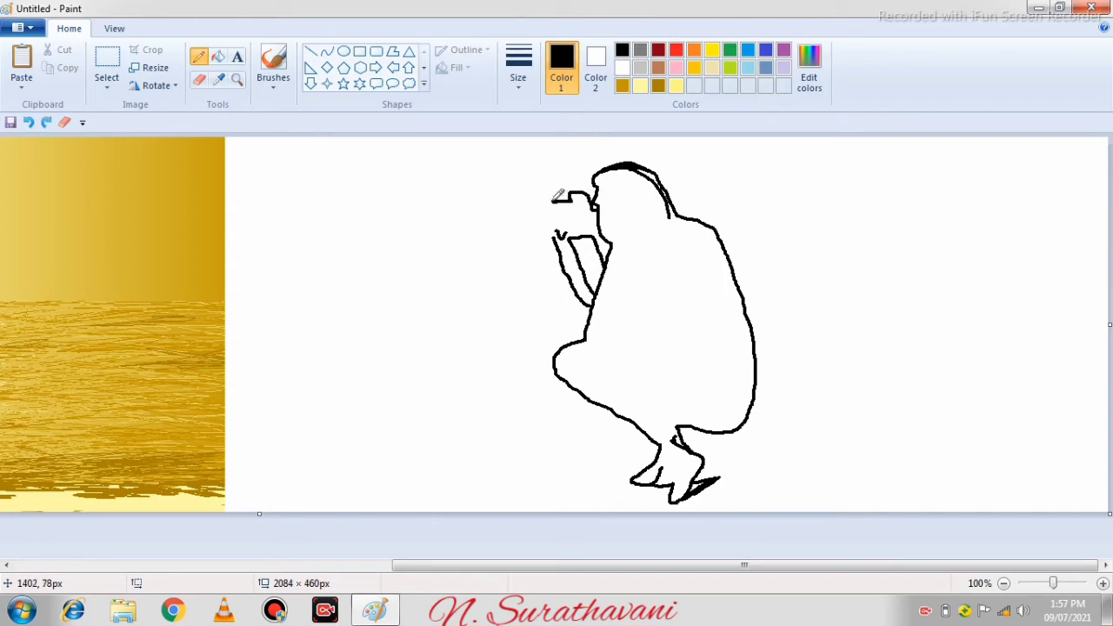
pyautogui.moveTo(553, 199)
pyautogui.mouseDown()
pyautogui.moveTo(534, 193)
pyautogui.moveTo(518, 222)
pyautogui.moveTo(559, 224)
pyautogui.mouseUp()
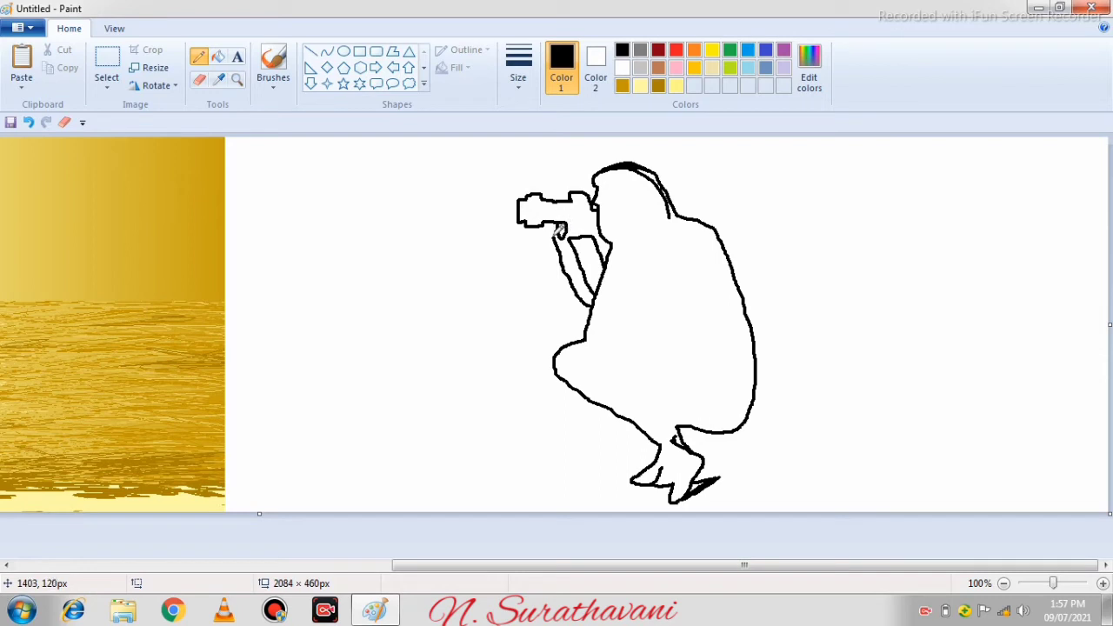
pyautogui.moveTo(559, 229)
pyautogui.mouseDown()
pyautogui.moveTo(545, 223)
pyautogui.moveTo(549, 240)
pyautogui.moveTo(565, 224)
pyautogui.mouseUp()
# Fill the photographer's body, arms and camera with black and close the small gaps with the pencil
pyautogui.click(218, 58)
pyautogui.click(640, 275)
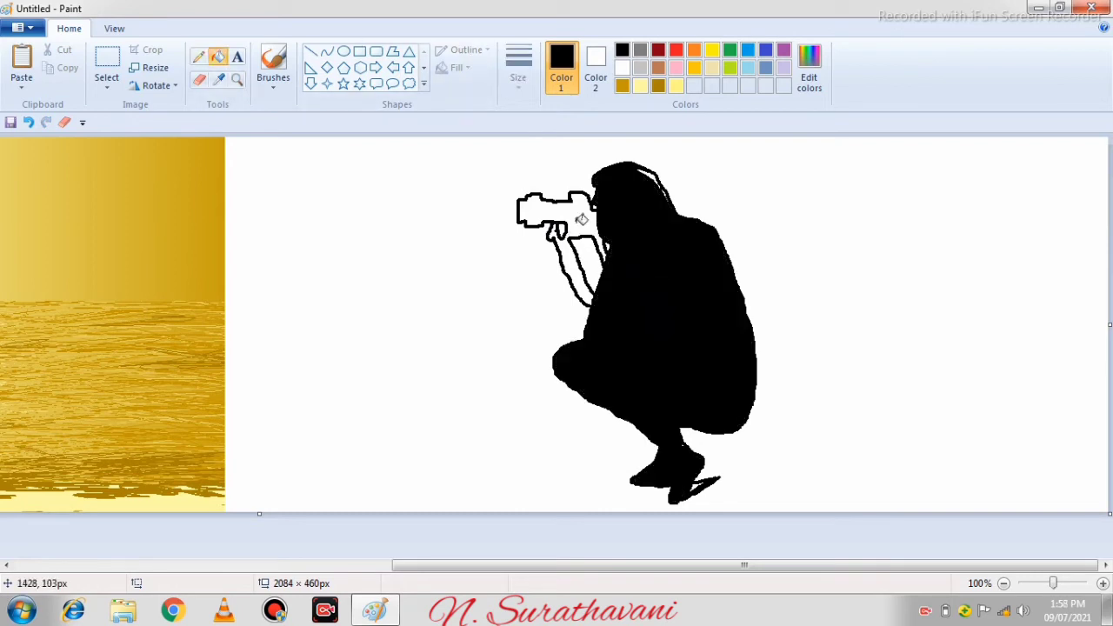
pyautogui.click(580, 219)
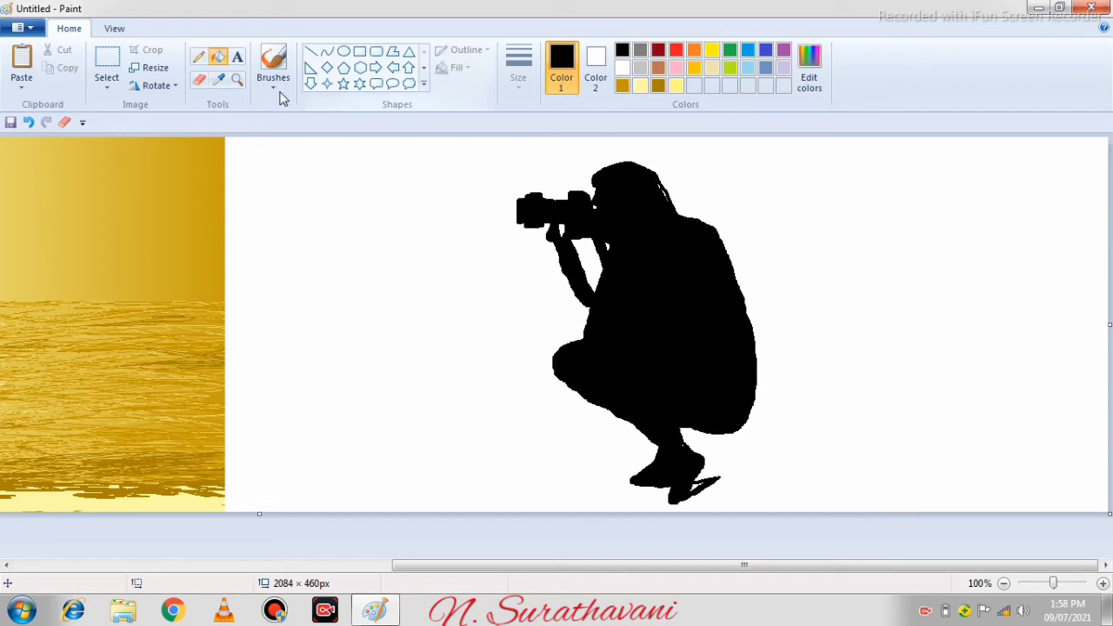
pyautogui.click(198, 57)
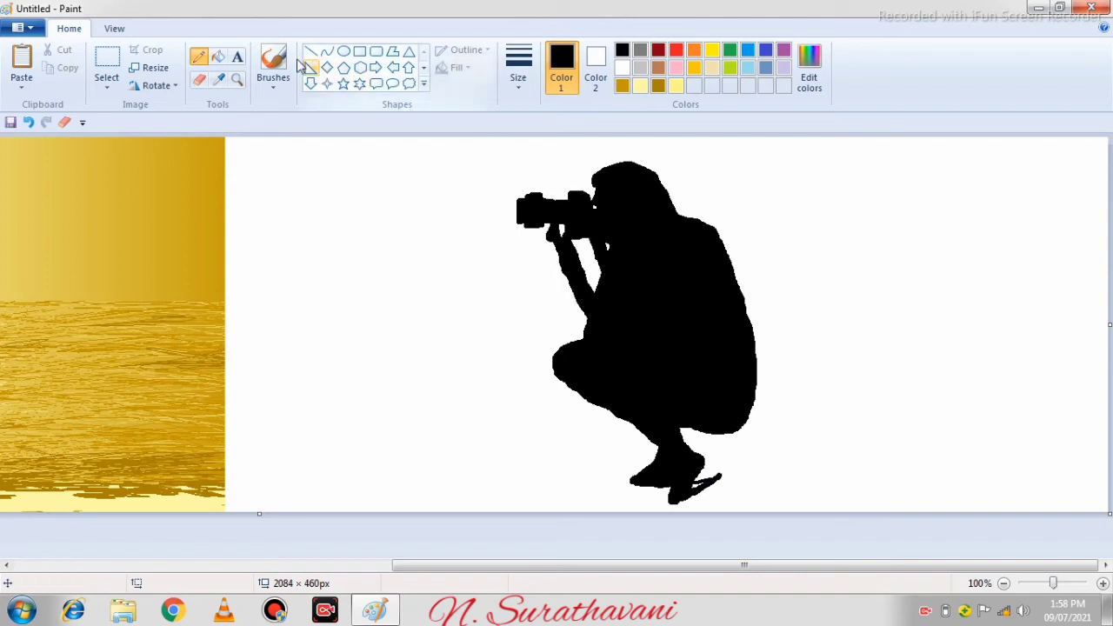
# Trim the silhouette's nape and upper back with a white pencil line and fill the cut-off sliver with white
pyautogui.click(622, 69)
pyautogui.moveTo(665, 186)
pyautogui.mouseDown()
pyautogui.moveTo(677, 209)
pyautogui.moveTo(740, 251)
pyautogui.moveTo(758, 311)
pyautogui.mouseUp()
pyautogui.hotkey('ctrl', 'z')
pyautogui.moveTo(665, 185); pyautogui.dragTo(749, 278)
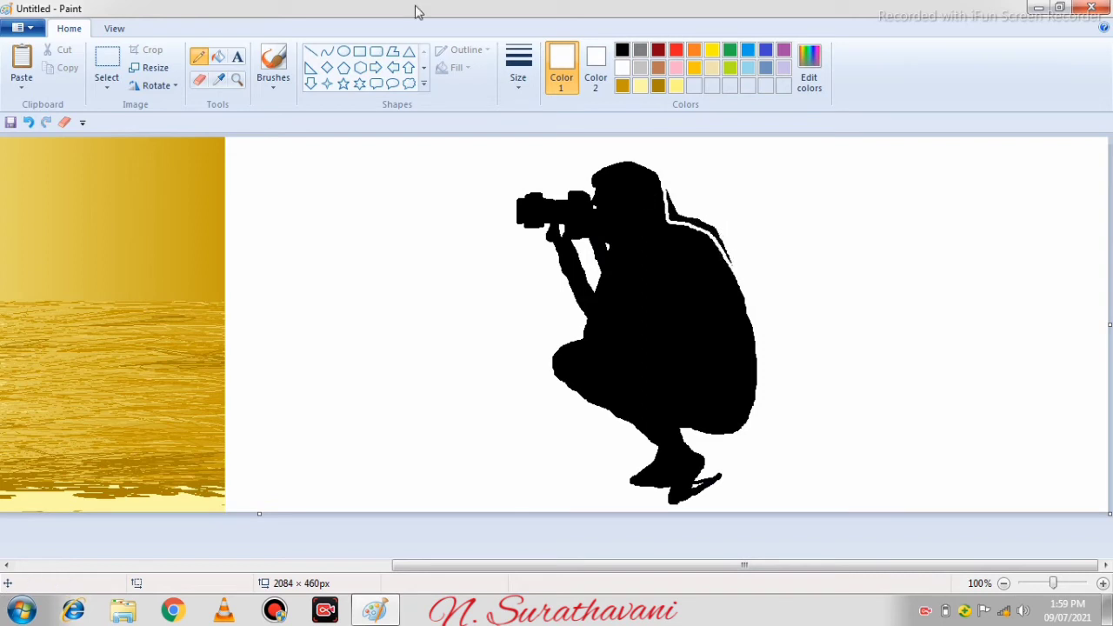
pyautogui.click(217, 56)
pyautogui.click(677, 205)
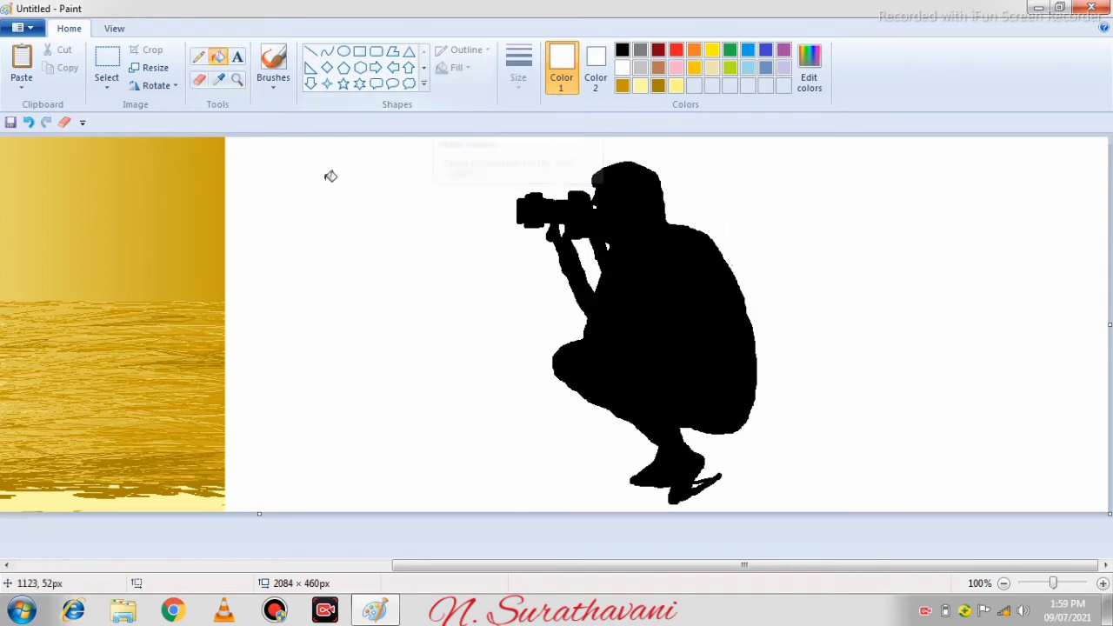
# Build out the silhouette's seat and lower back with a black pencil outline filled in black
pyautogui.click(198, 56)
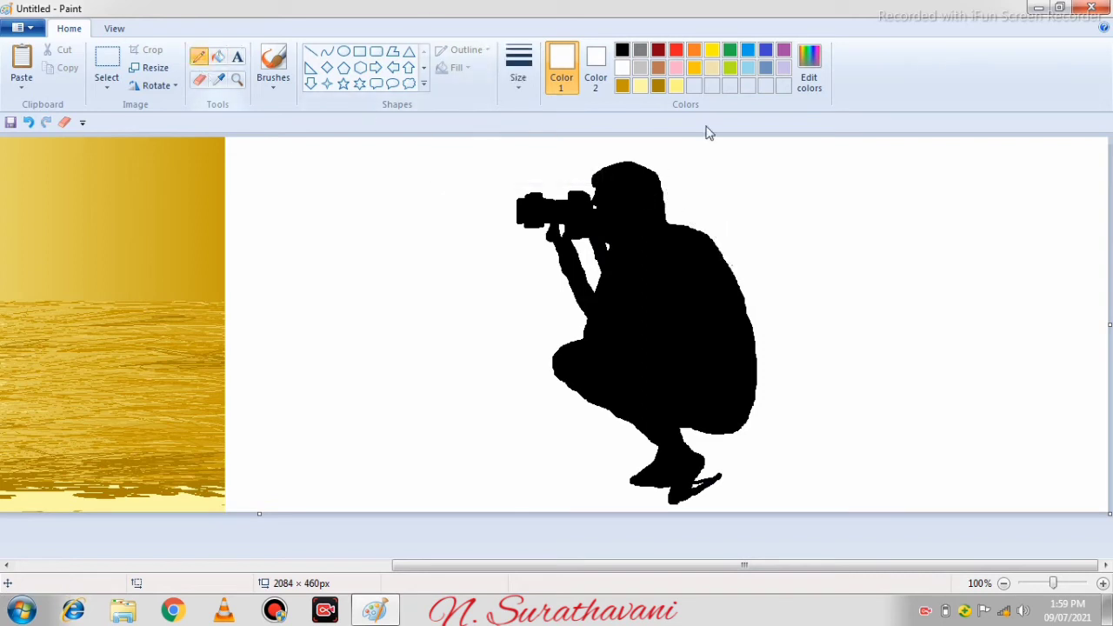
pyautogui.click(622, 50)
pyautogui.moveTo(679, 427)
pyautogui.mouseDown()
pyautogui.moveTo(720, 440)
pyautogui.moveTo(746, 433)
pyautogui.moveTo(754, 401)
pyautogui.mouseUp()
pyautogui.click(217, 57)
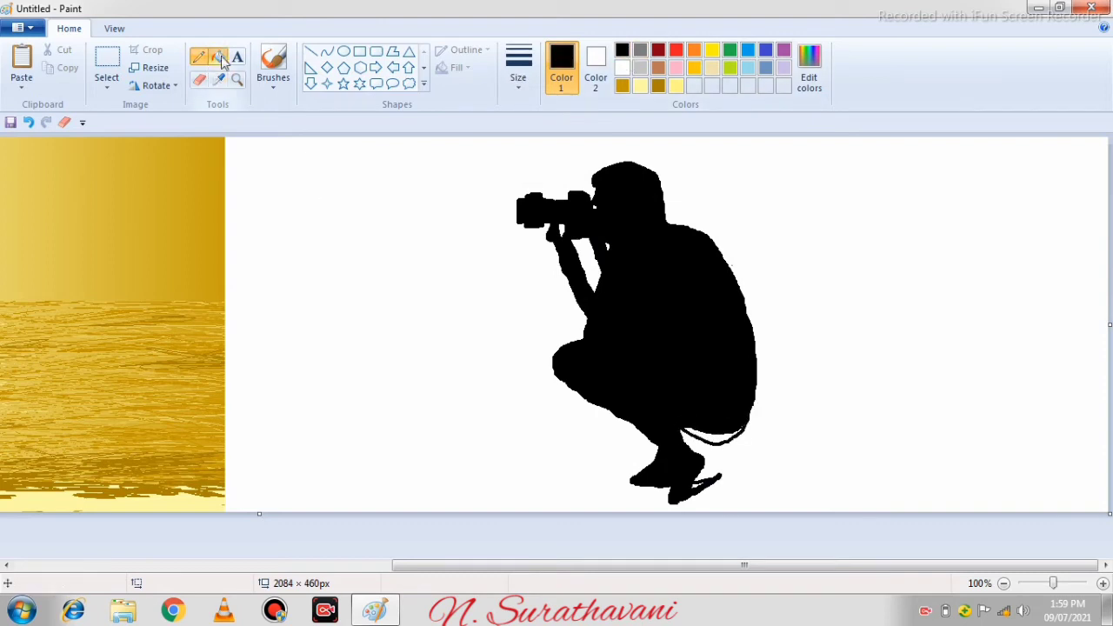
pyautogui.click(709, 432)
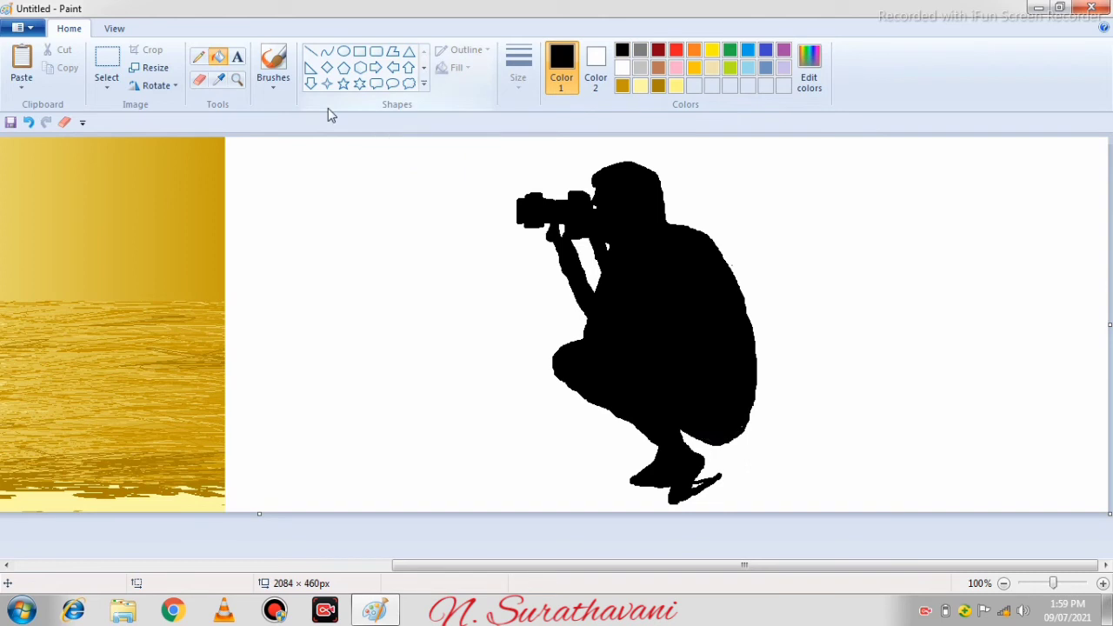
pyautogui.click(198, 57)
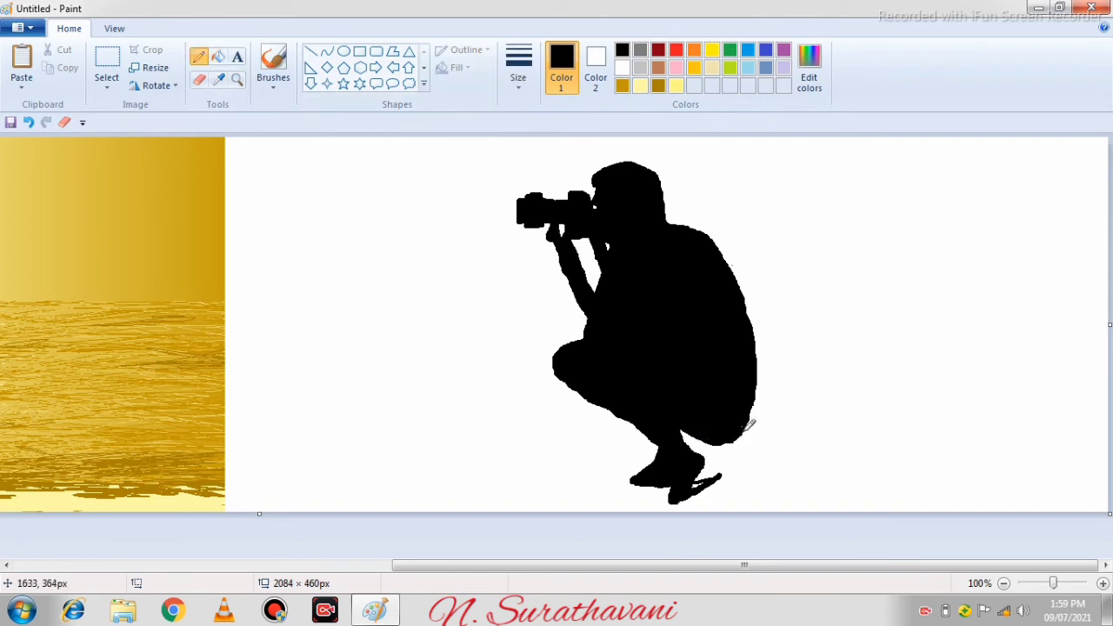
pyautogui.moveTo(750, 424); pyautogui.dragTo(762, 400)
# Trim the edge by the forearm and chest in white and smooth the underside of the thigh in black
pyautogui.click(622, 68)
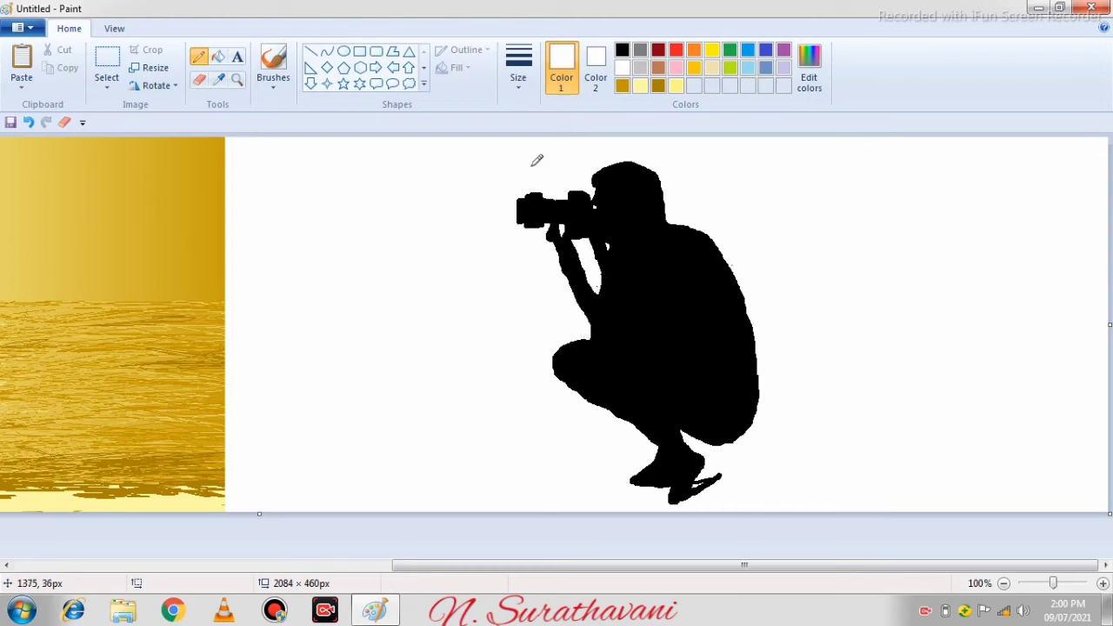
pyautogui.click(622, 49)
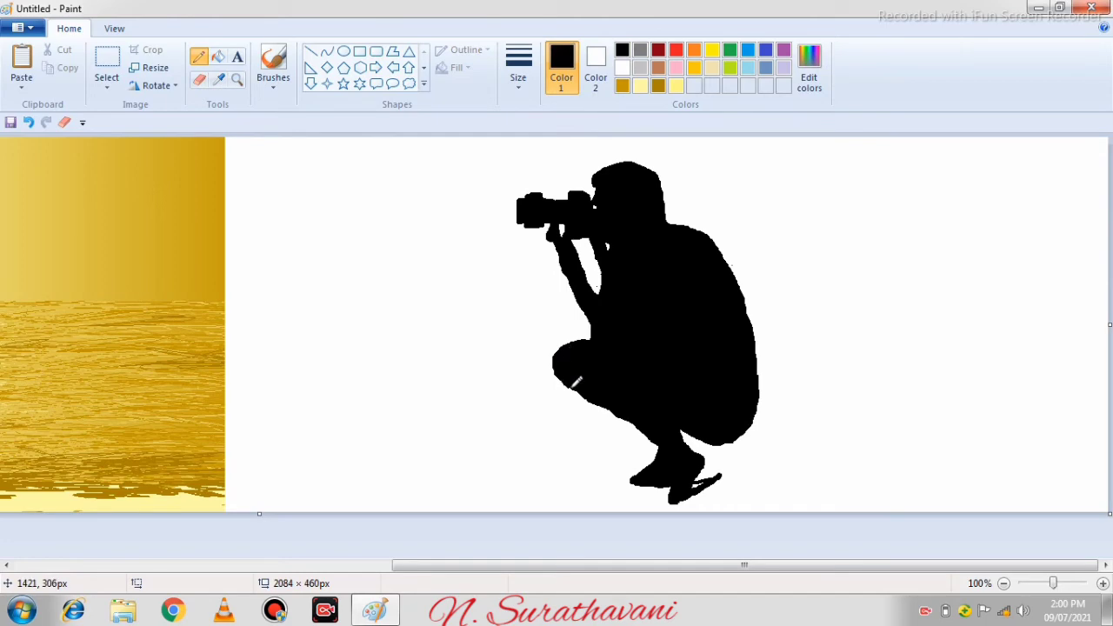
pyautogui.moveTo(572, 385); pyautogui.dragTo(643, 428)
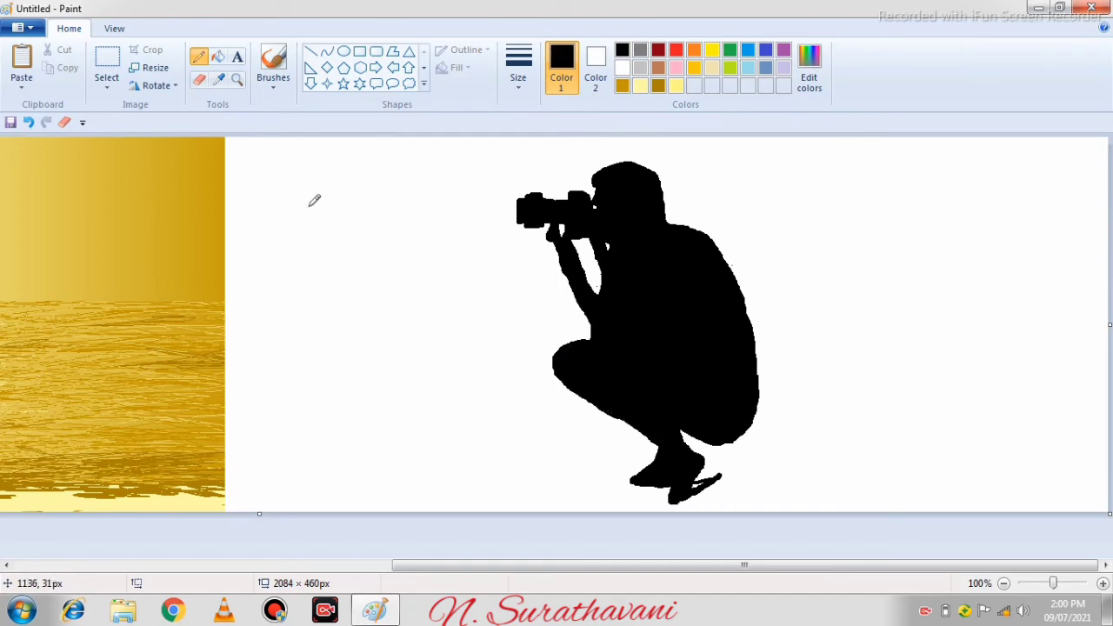
# Select the whole photographer silhouette with a rectangular selection
pyautogui.moveTo(427, 567); pyautogui.dragTo(353, 574)
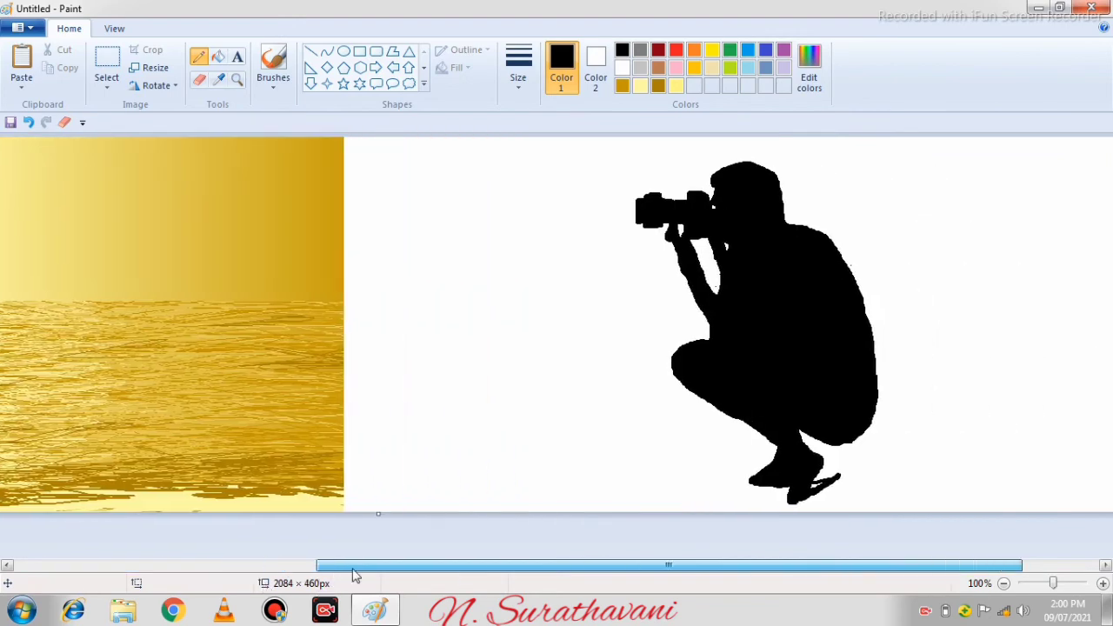
pyautogui.click(107, 61)
pyautogui.moveTo(544, 142); pyautogui.dragTo(961, 520)
# Try placing the selected silhouette over the seascape, and move it back to the blank canvas area
pyautogui.moveTo(845, 430); pyautogui.dragTo(281, 430)
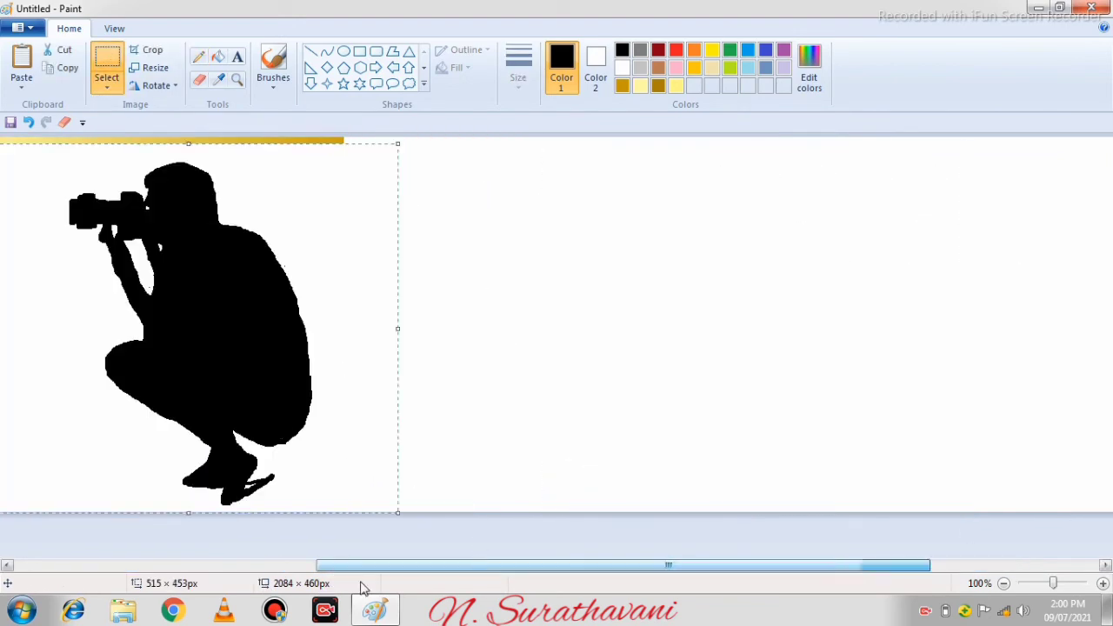
pyautogui.moveTo(360, 567); pyautogui.dragTo(57, 565)
pyautogui.moveTo(484, 567); pyautogui.dragTo(772, 567)
pyautogui.moveTo(273, 398); pyautogui.dragTo(736, 384)
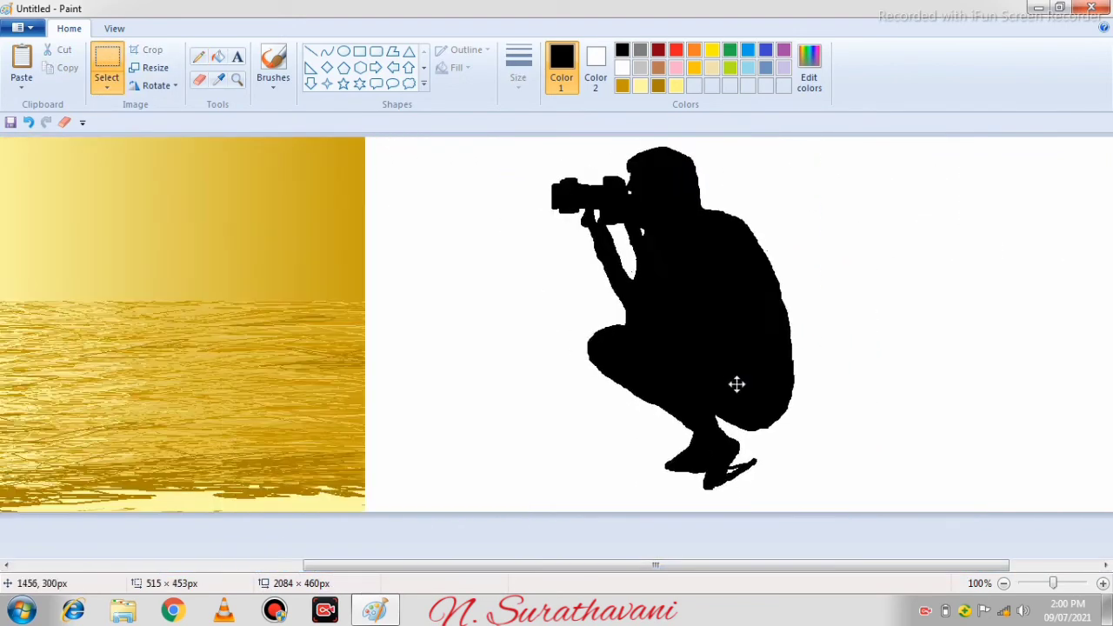
pyautogui.moveTo(663, 566); pyautogui.dragTo(373, 569)
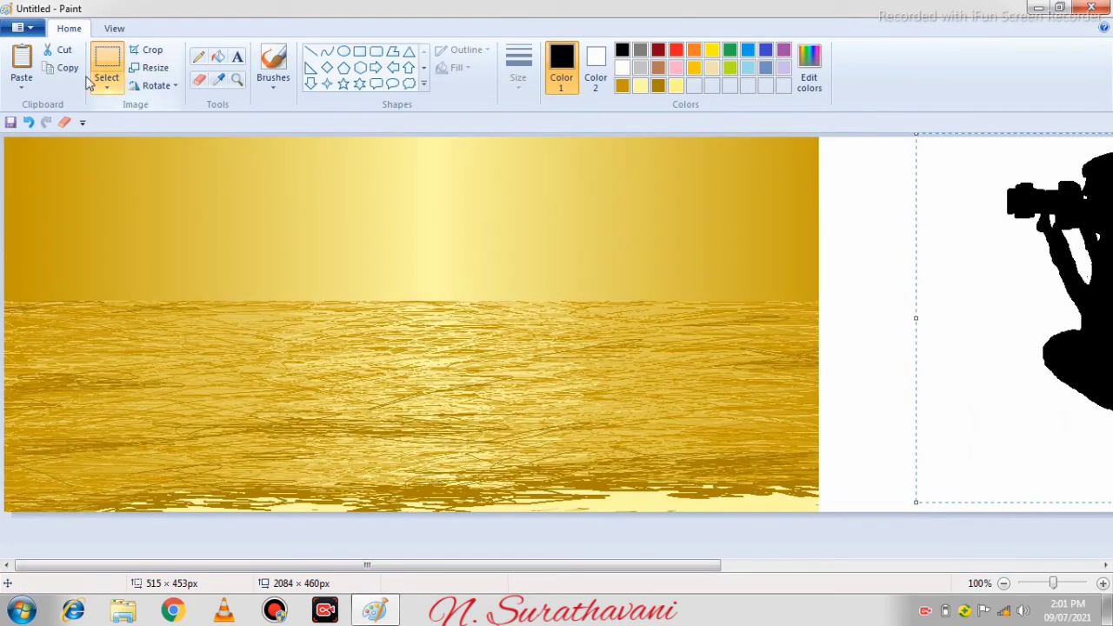
# Copy and paste the photographer silhouette with a transparent background, and place it over the seascape to the right of the bright sky band
pyautogui.click(45, 68)
pyautogui.click(21, 66)
pyautogui.click(100, 86)
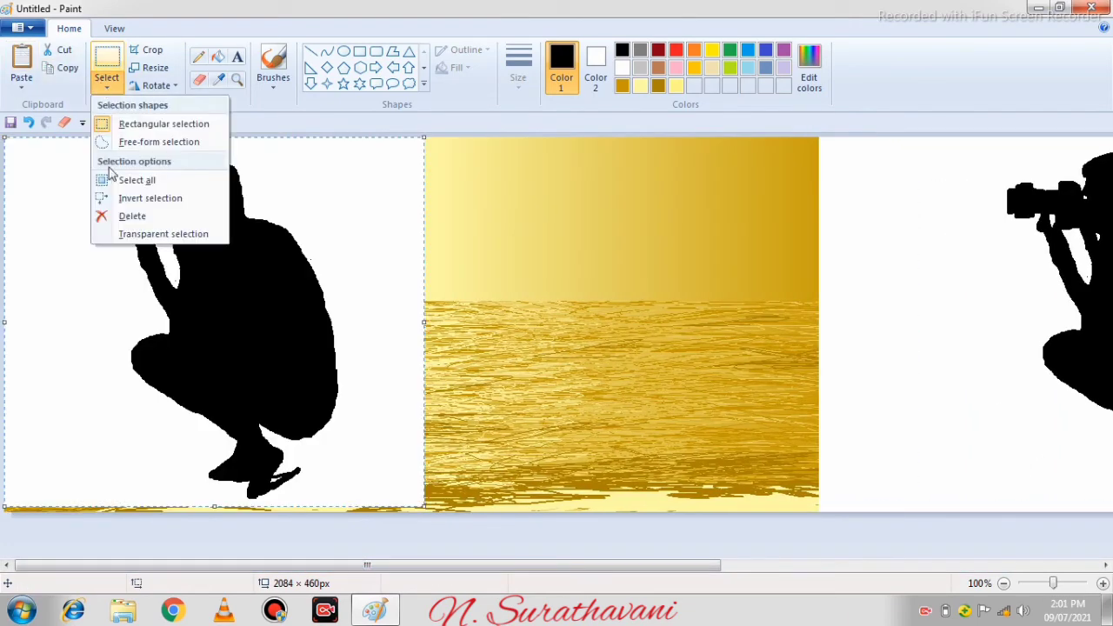
pyautogui.click(165, 235)
pyautogui.moveTo(230, 265); pyautogui.dragTo(628, 287)
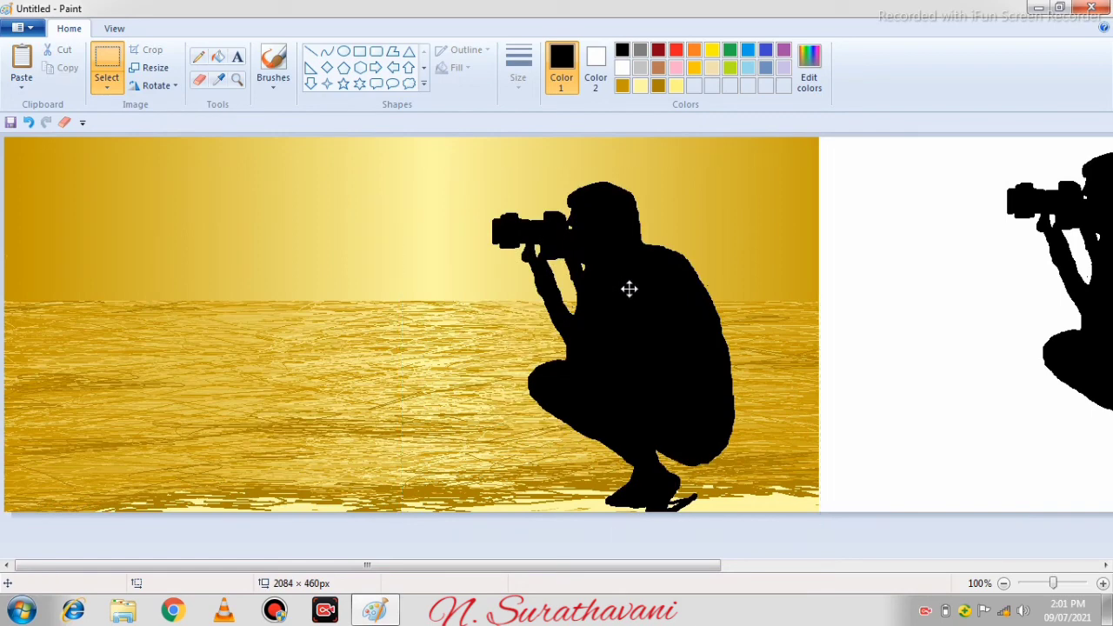
pyautogui.moveTo(629, 288); pyautogui.dragTo(629, 293)
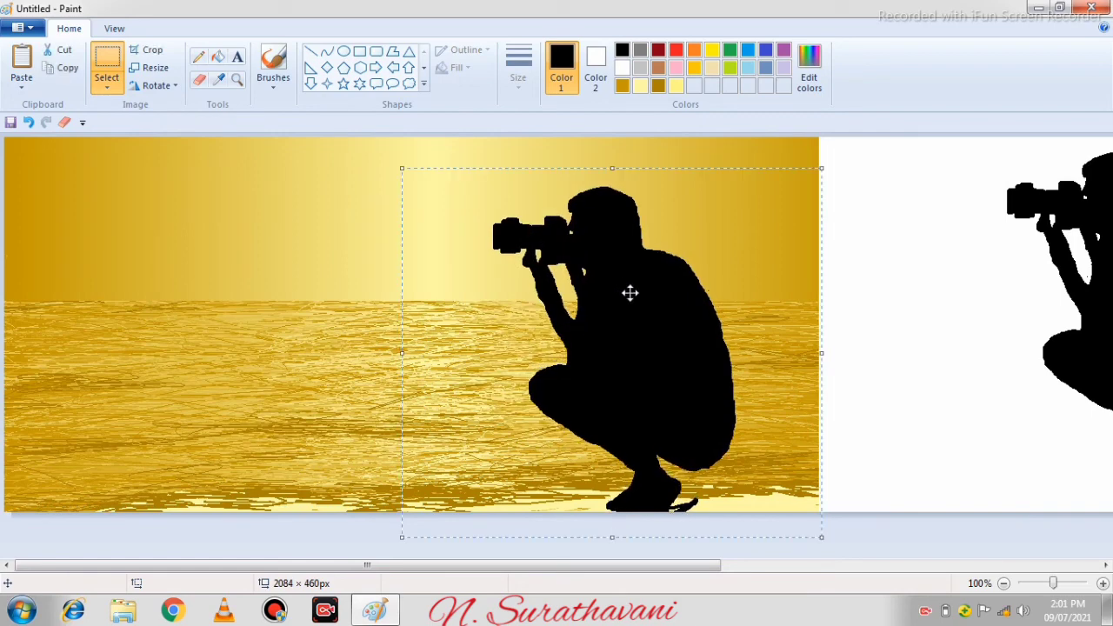
pyautogui.click(199, 243)
# Draw a boat hull outline about 112 px wide in thick black lines on the blank canvas beside the seascape
pyautogui.click(326, 52)
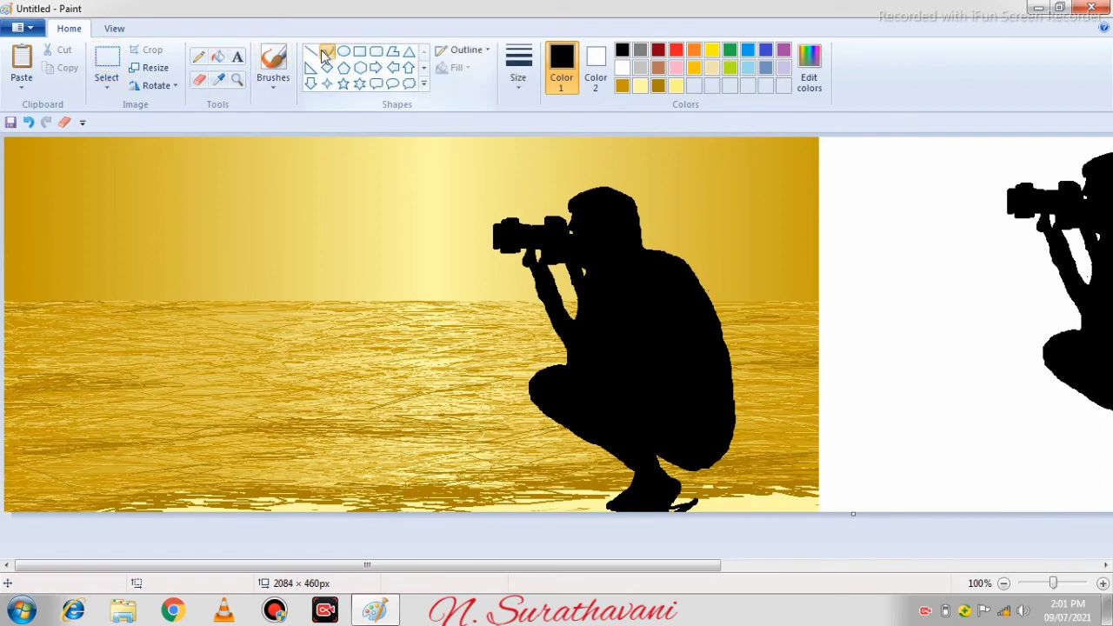
pyautogui.click(518, 66)
pyautogui.click(514, 201)
pyautogui.moveTo(873, 331)
pyautogui.mouseDown()
pyautogui.moveTo(952, 345)
pyautogui.moveTo(967, 332)
pyautogui.moveTo(921, 356)
pyautogui.mouseUp()
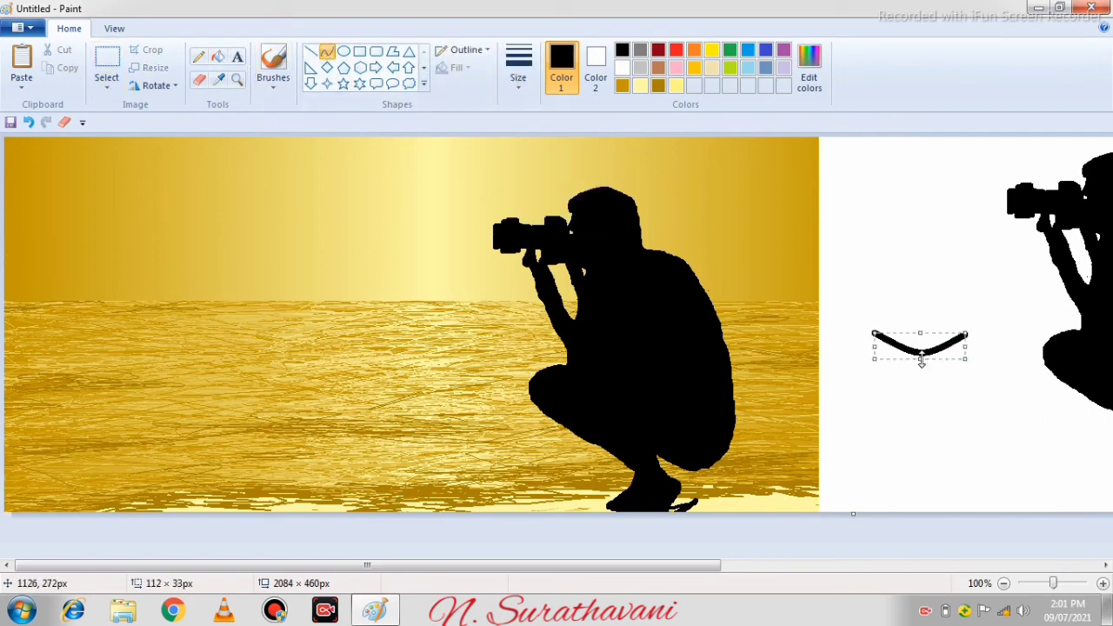
pyautogui.hotkey('ctrl', 'z')
pyautogui.click(310, 54)
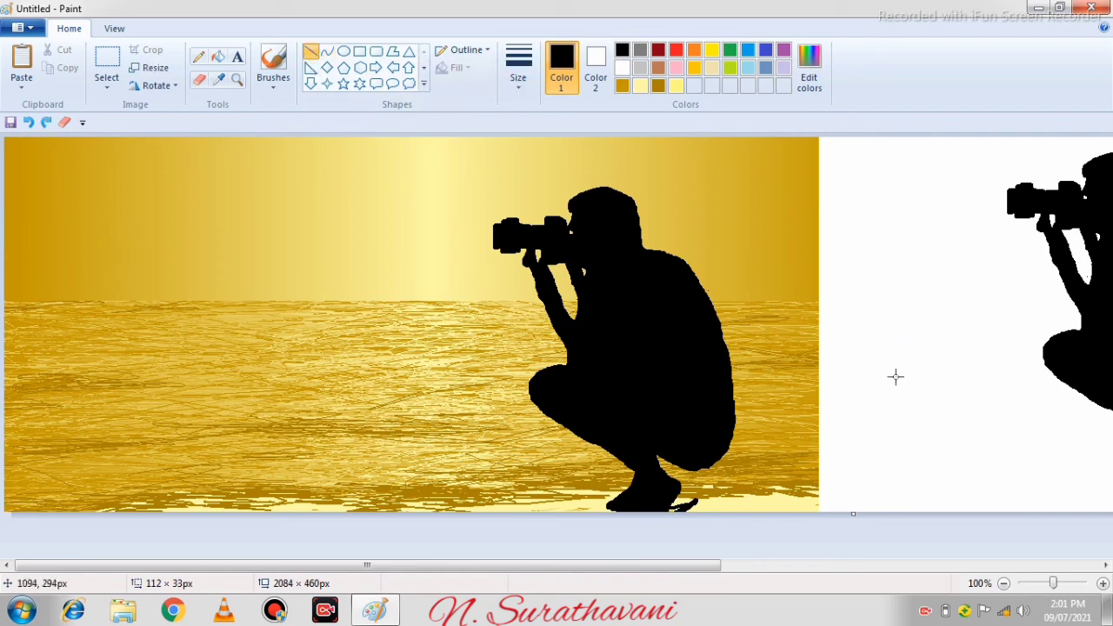
pyautogui.moveTo(894, 377); pyautogui.dragTo(945, 376)
pyautogui.moveTo(873, 357); pyautogui.dragTo(969, 359)
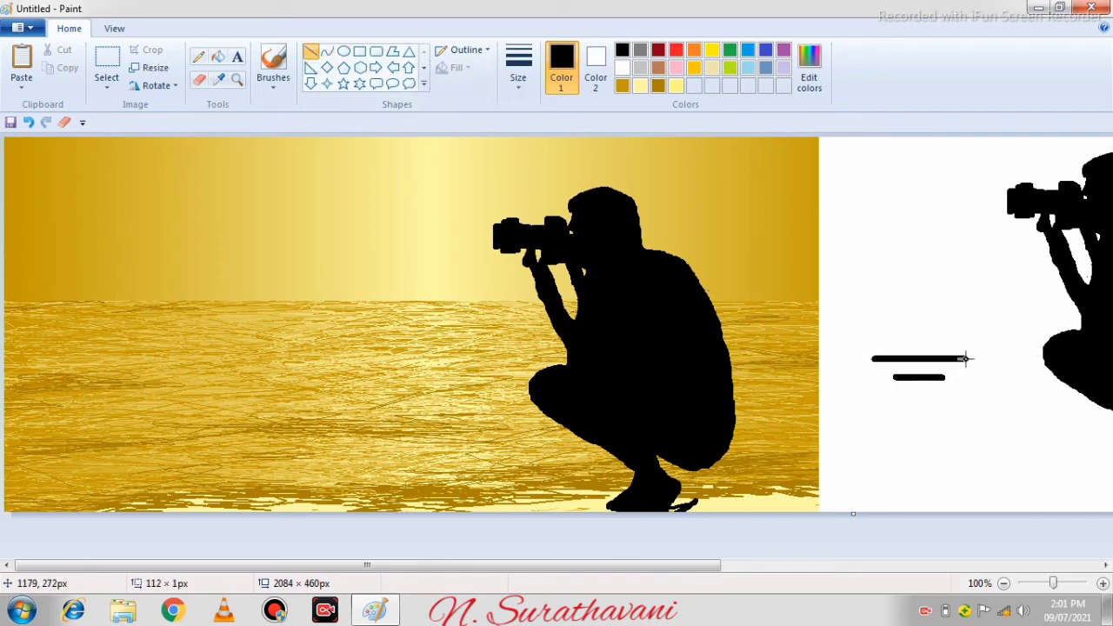
pyautogui.click(326, 51)
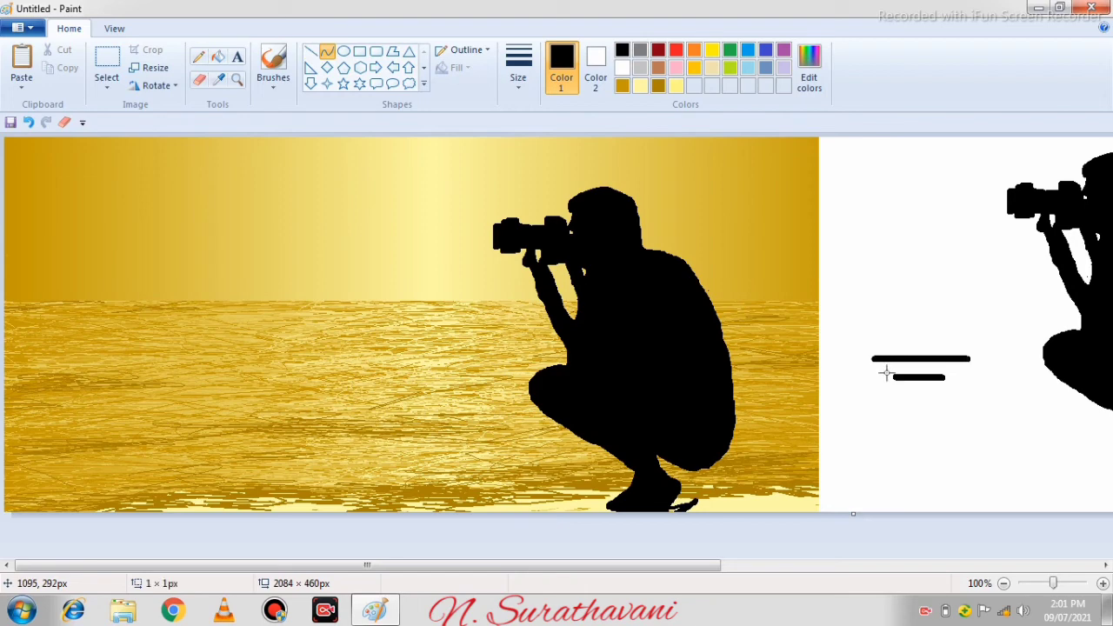
pyautogui.moveTo(873, 359)
pyautogui.mouseDown()
pyautogui.moveTo(894, 377)
pyautogui.moveTo(967, 358)
pyautogui.mouseUp()
pyautogui.click(996, 423)
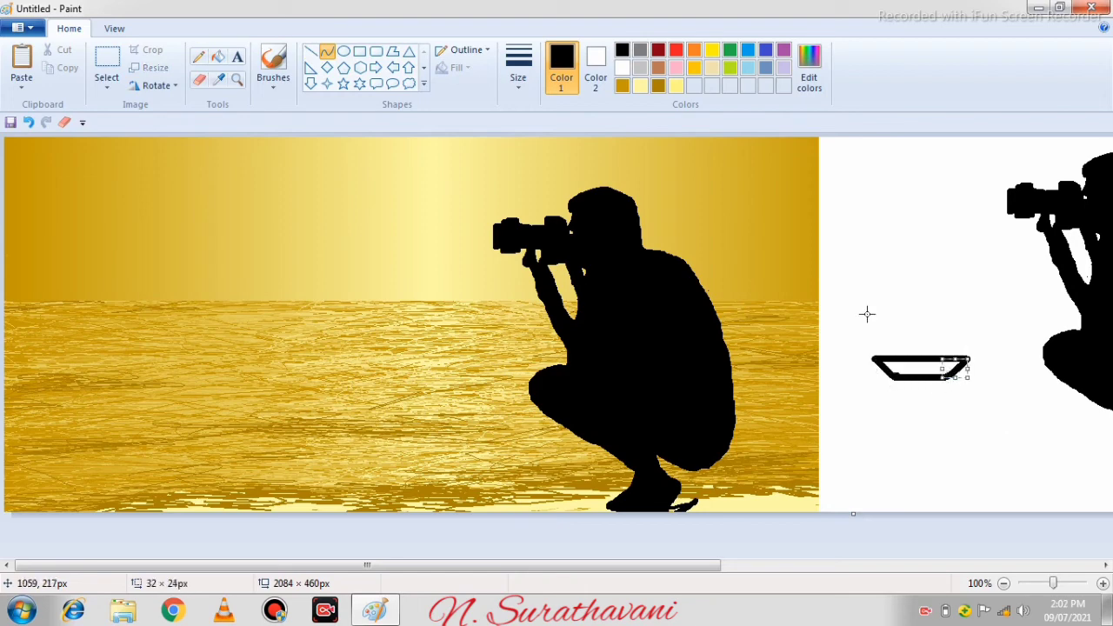
# Draw a curved black sail outline about 104 px tall on top of the hull
pyautogui.moveTo(896, 356); pyautogui.dragTo(932, 273)
pyautogui.moveTo(925, 310); pyautogui.dragTo(926, 327)
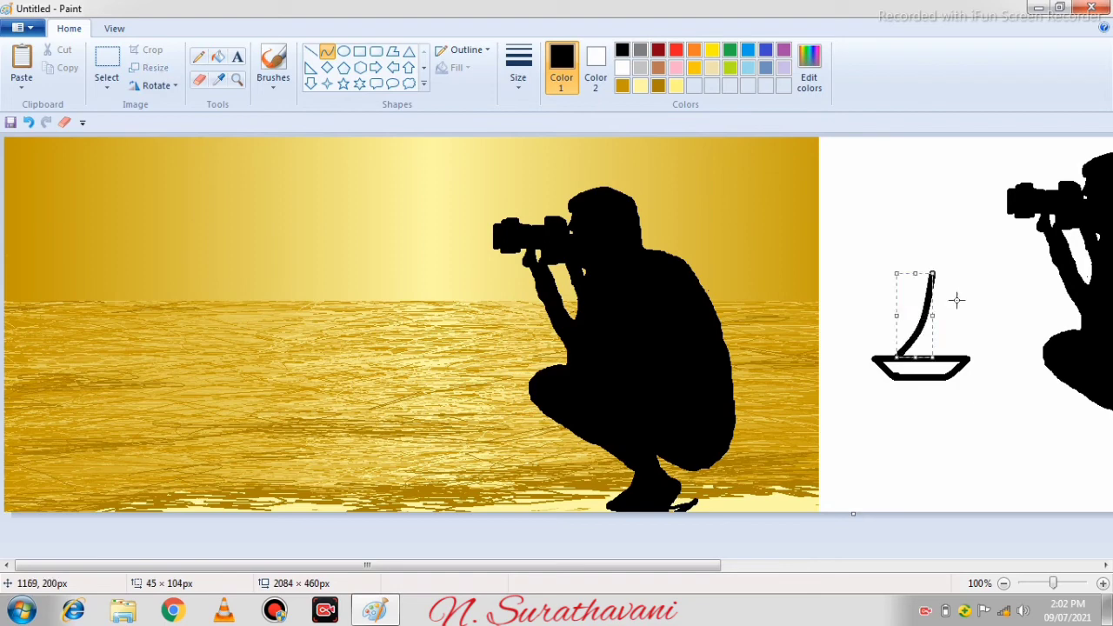
pyautogui.moveTo(932, 274); pyautogui.dragTo(942, 354)
pyautogui.click(942, 339)
pyautogui.click(942, 337)
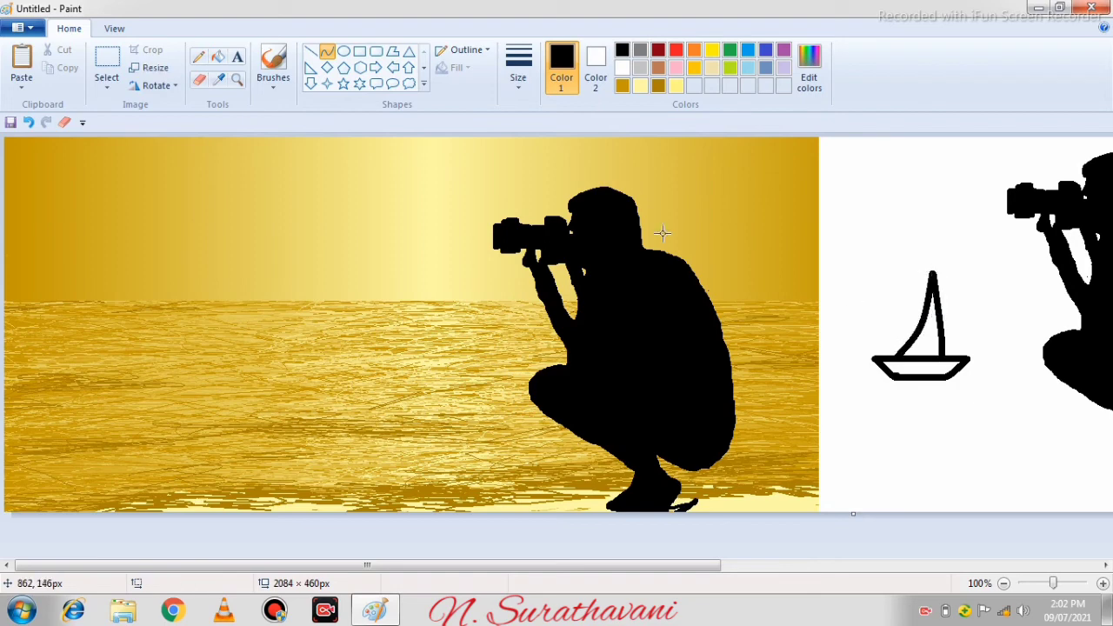
# Fill the boat's sail and hull with black
pyautogui.click(218, 57)
pyautogui.click(935, 340)
pyautogui.click(932, 365)
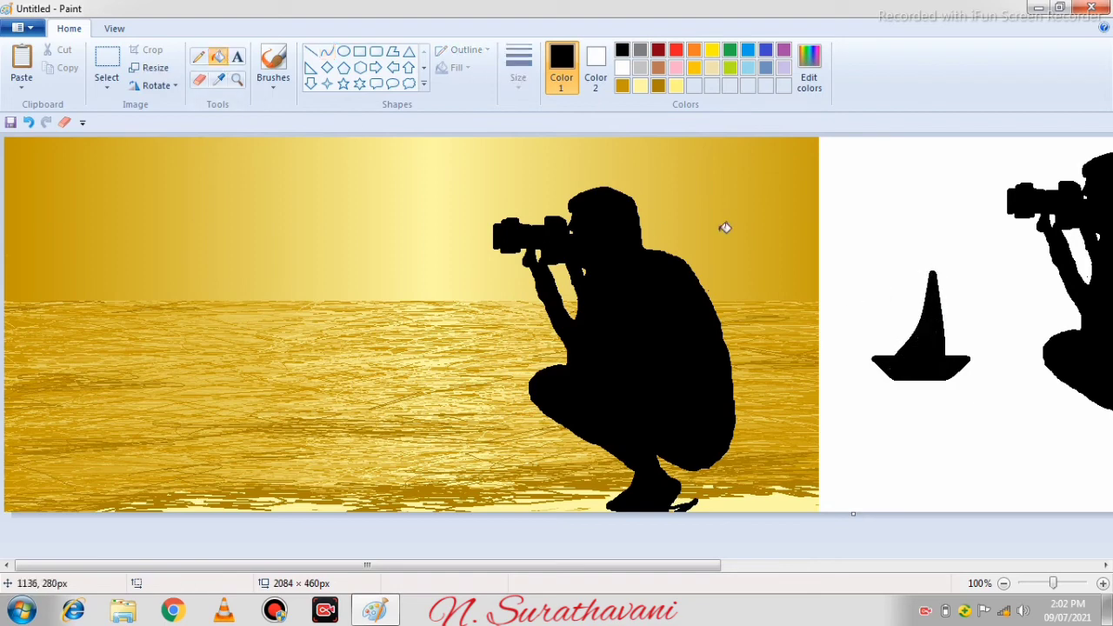
# Select the black boat and move it onto the horizon to the left of the photographer
pyautogui.click(106, 63)
pyautogui.moveTo(818, 223); pyautogui.dragTo(1027, 417)
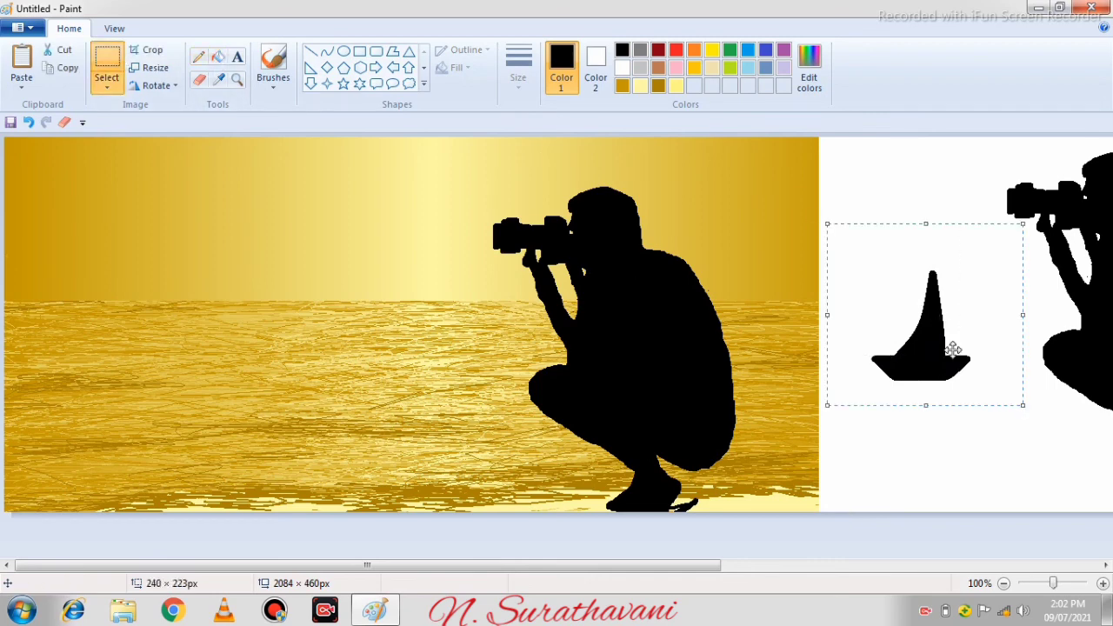
pyautogui.moveTo(953, 350); pyautogui.dragTo(535, 370)
pyautogui.moveTo(460, 344); pyautogui.dragTo(319, 269)
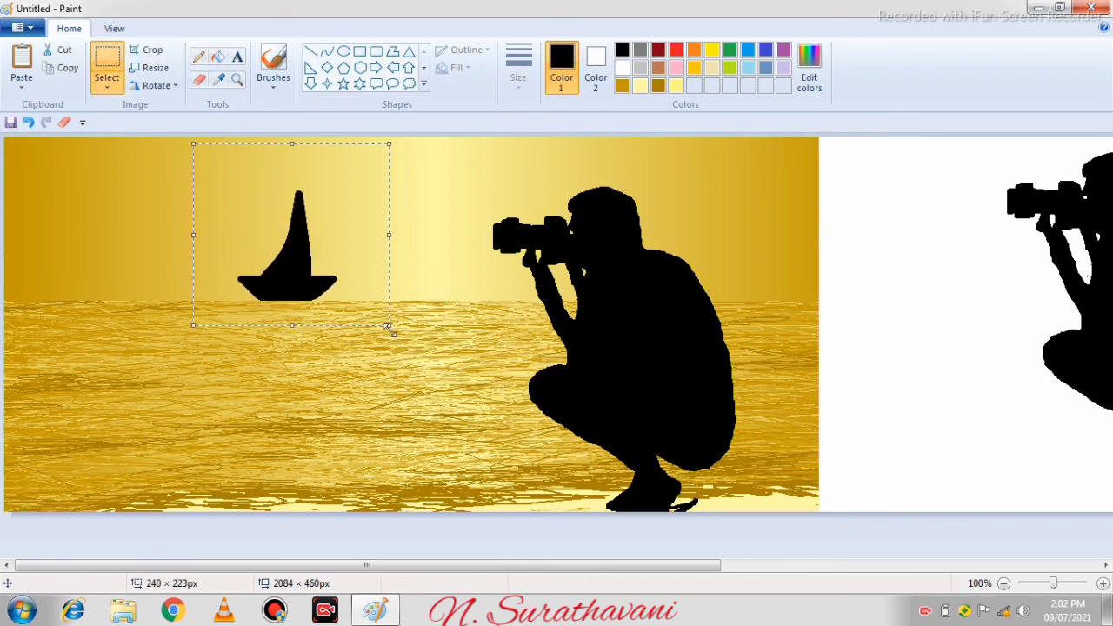
# Shrink the boat selection to about 100 × 116 px and set the boat back on the horizon line
pyautogui.moveTo(388, 325); pyautogui.dragTo(273, 238)
pyautogui.moveTo(286, 279); pyautogui.dragTo(288, 293)
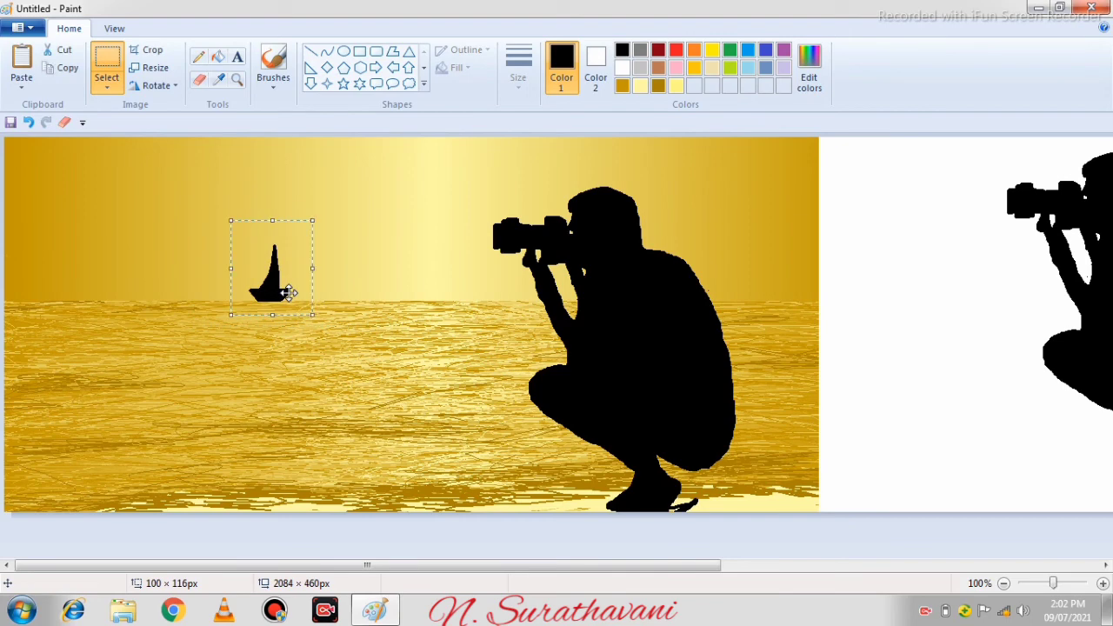
pyautogui.click(875, 269)
# Trim the blank area with the leftover silhouette off the canvas, reducing it to about 999 × 460 px
pyautogui.click(909, 565)
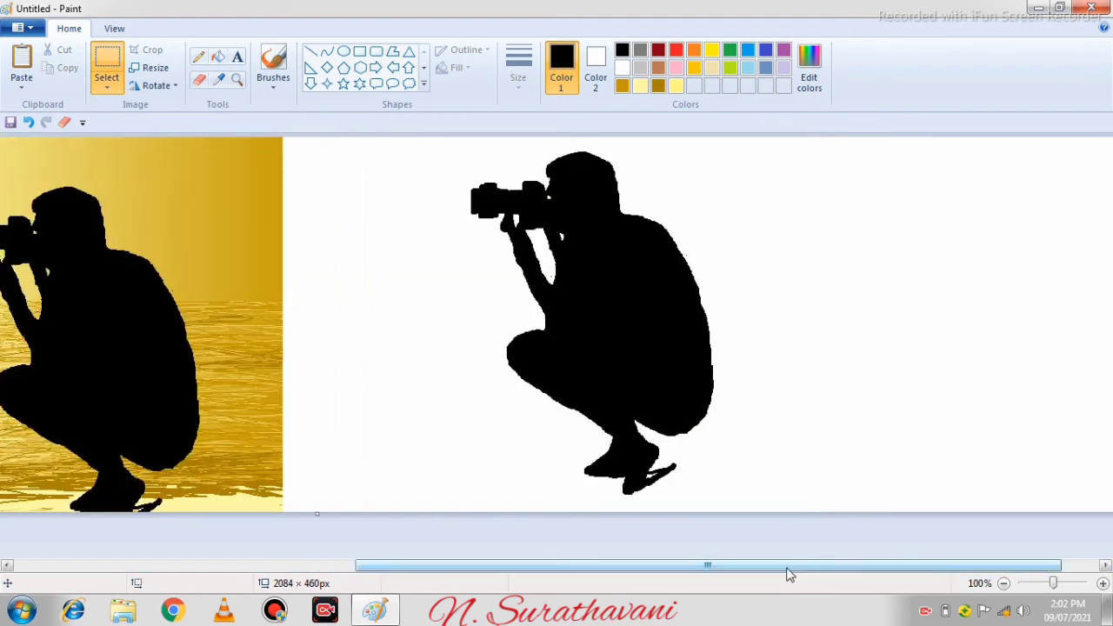
pyautogui.hscroll(1, 787, 574)
pyautogui.moveTo(1109, 352); pyautogui.dragTo(224, 498)
# Scatter small white star dots across the golden sky with the brush, using the third line thickness
pyautogui.click(273, 79)
pyautogui.click(273, 111)
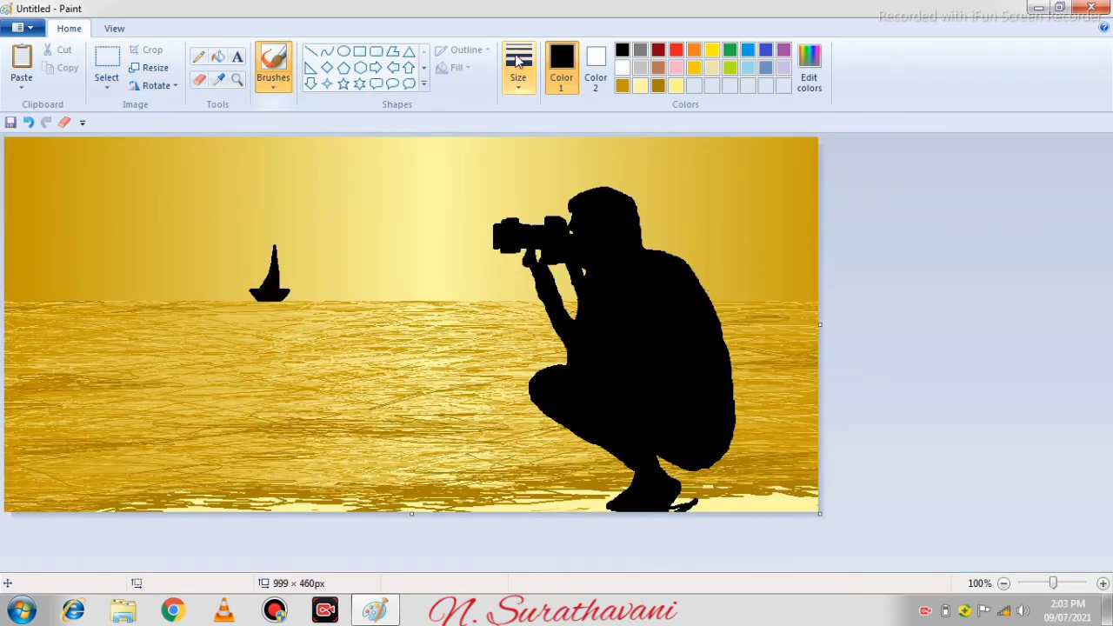
pyautogui.click(519, 61)
pyautogui.click(554, 209)
pyautogui.click(621, 68)
pyautogui.click(518, 70)
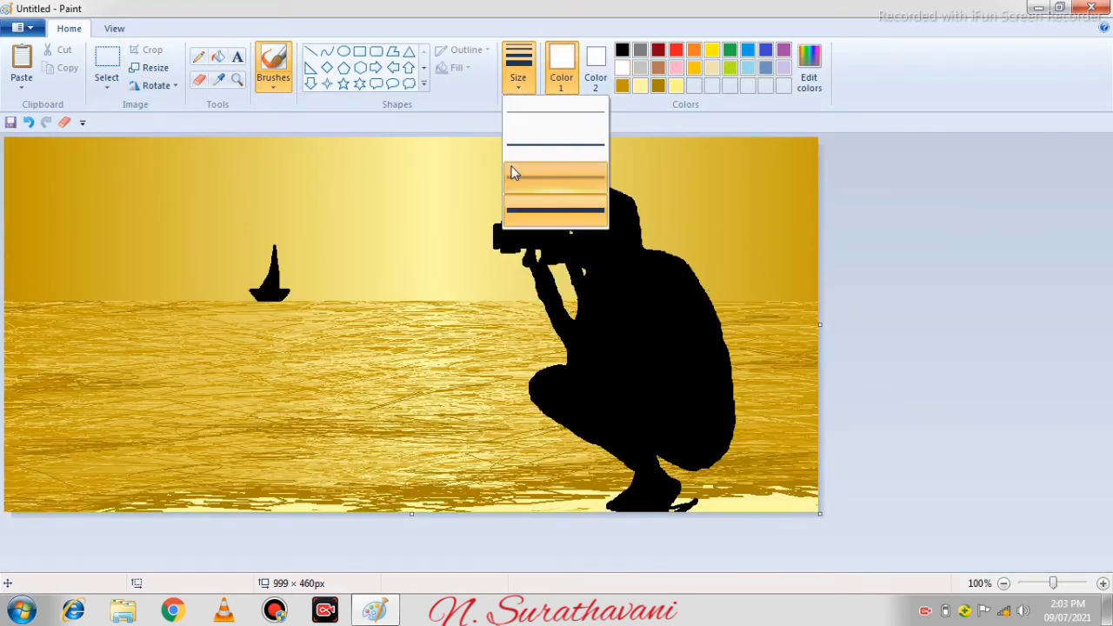
pyautogui.click(513, 174)
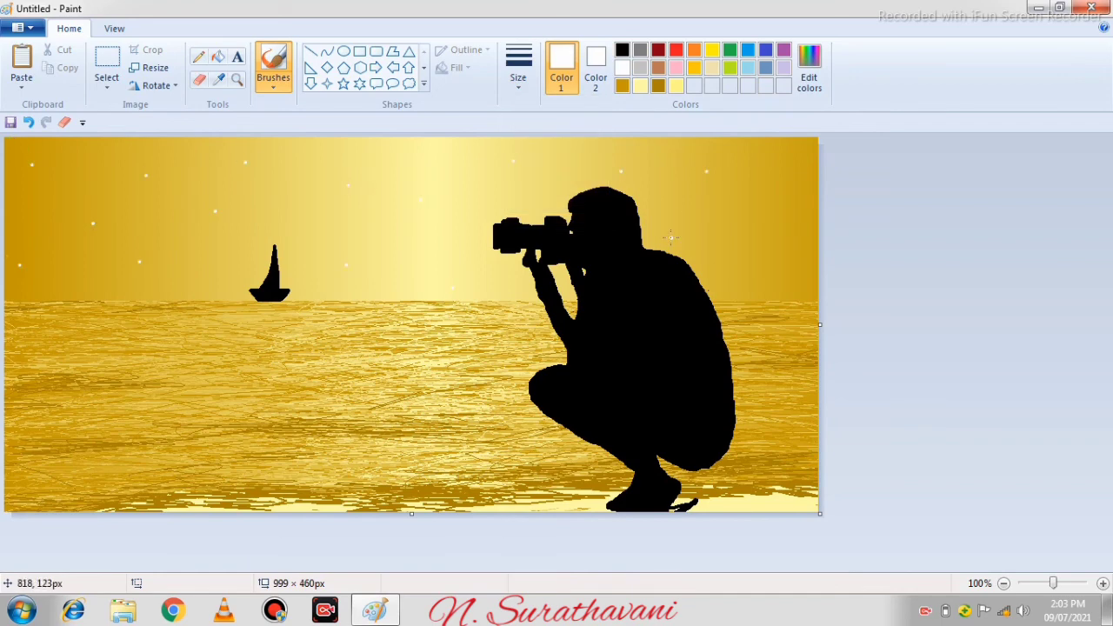
pyautogui.hotkey('ctrl', 'z')
# Add more white stars in varied sizes across both sides of the sky with a finer brush and the pencil
pyautogui.click(518, 70)
pyautogui.click(561, 145)
pyautogui.click(202, 57)
pyautogui.click(515, 77)
pyautogui.click(545, 210)
pyautogui.click(26, 228)
pyautogui.click(85, 191)
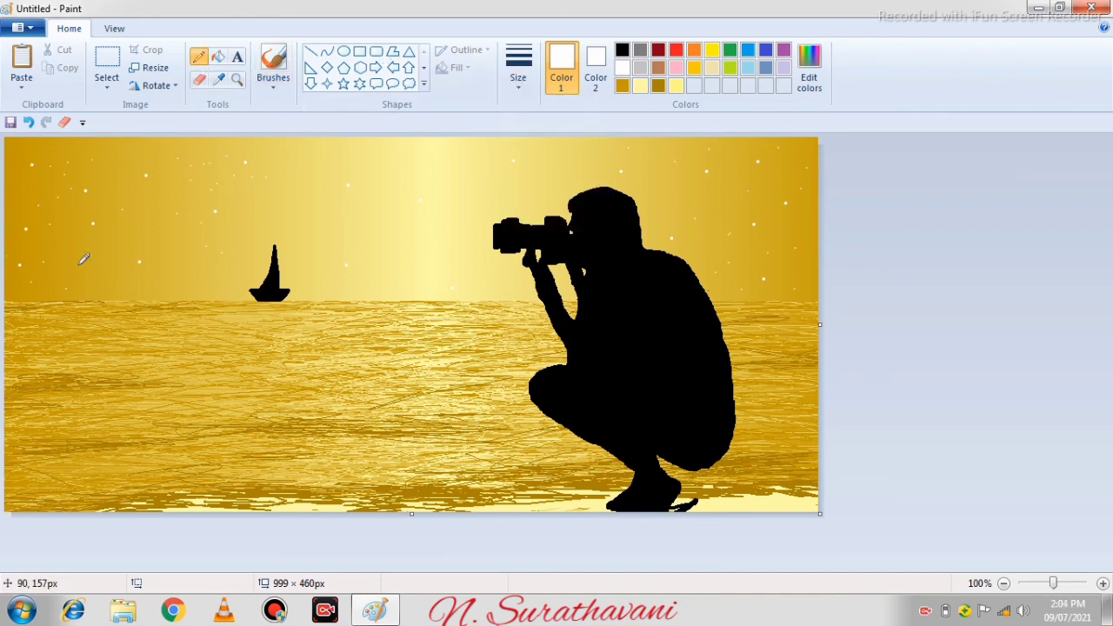
pyautogui.click(78, 264)
pyautogui.click(179, 269)
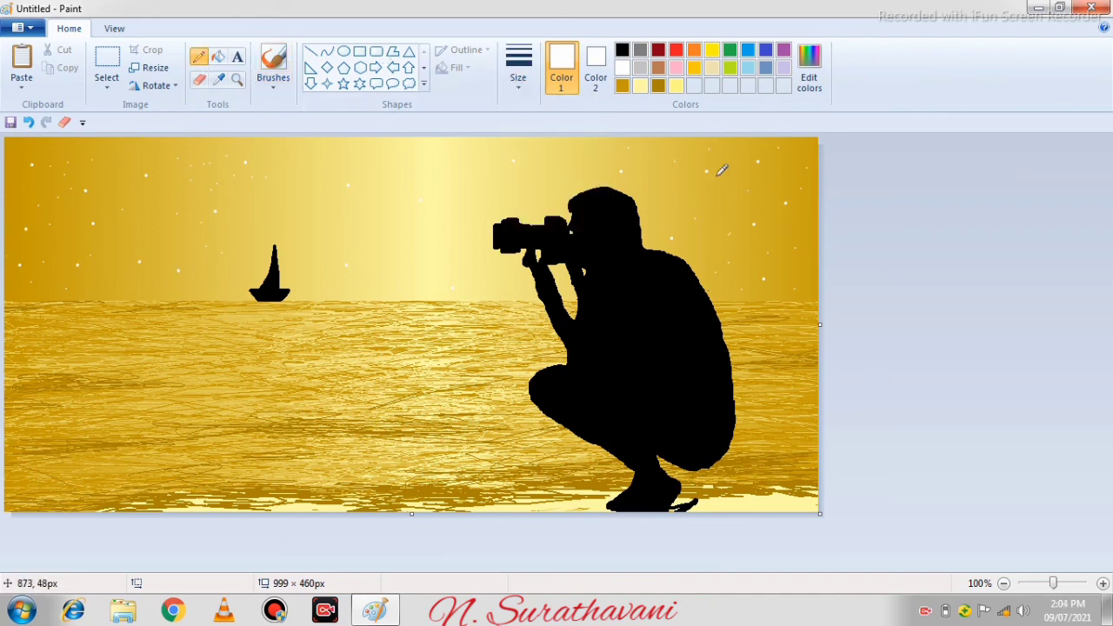
# Draw a sun about 113 × 115 px in the middle of the sky and fill it with pale yellow sampled from the sky
pyautogui.click(218, 78)
pyautogui.click(435, 157)
pyautogui.click(344, 51)
pyautogui.moveTo(331, 149); pyautogui.dragTo(450, 217)
pyautogui.click(465, 69)
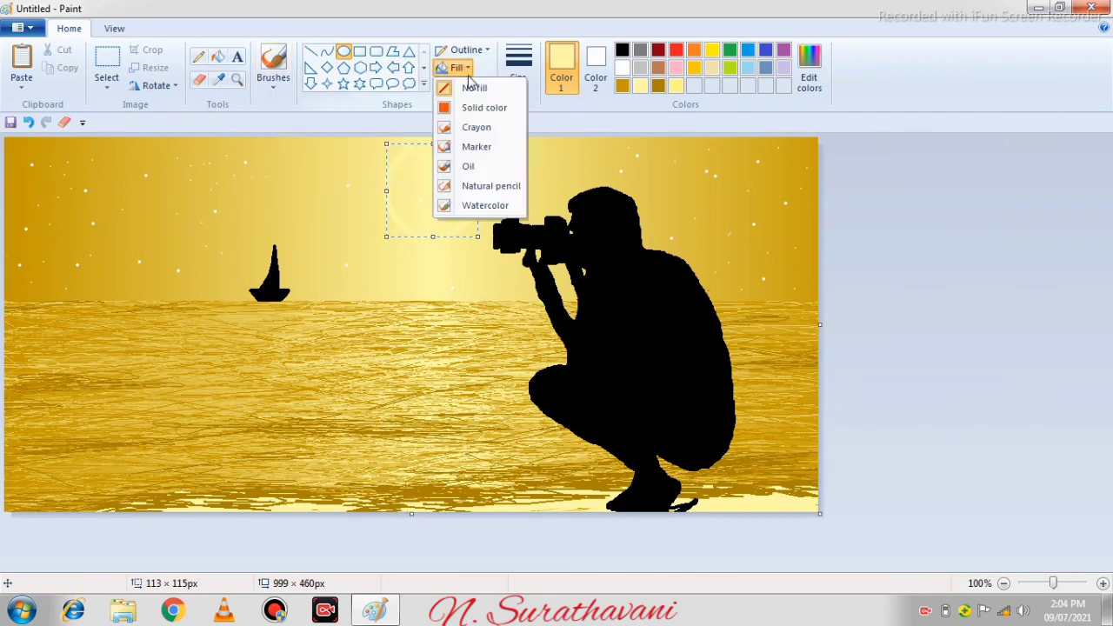
pyautogui.click(483, 107)
pyautogui.click(217, 56)
pyautogui.click(432, 189)
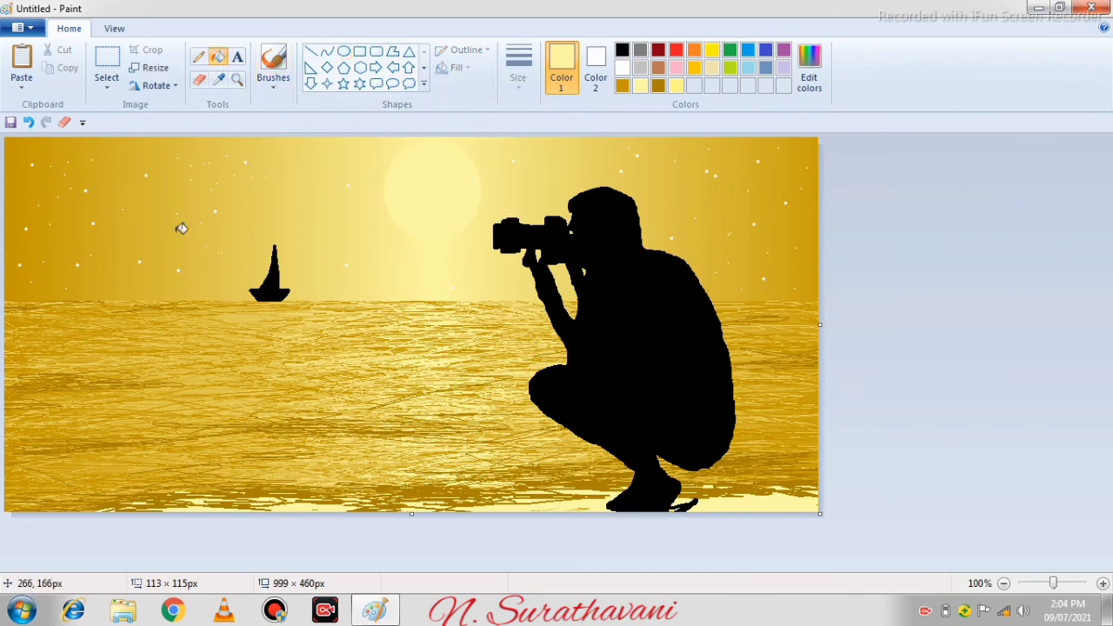
# Start a black text entry in a box about 116 × 32 px in the sky's upper right corner
pyautogui.click(237, 56)
pyautogui.click(621, 50)
pyautogui.moveTo(689, 144); pyautogui.dragTo(788, 172)
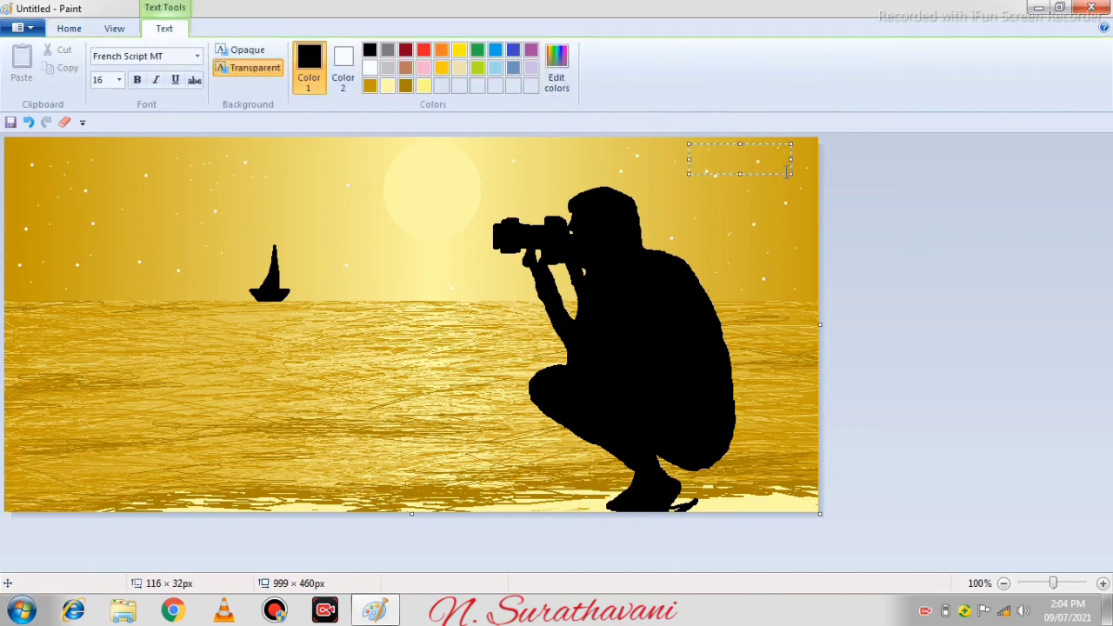